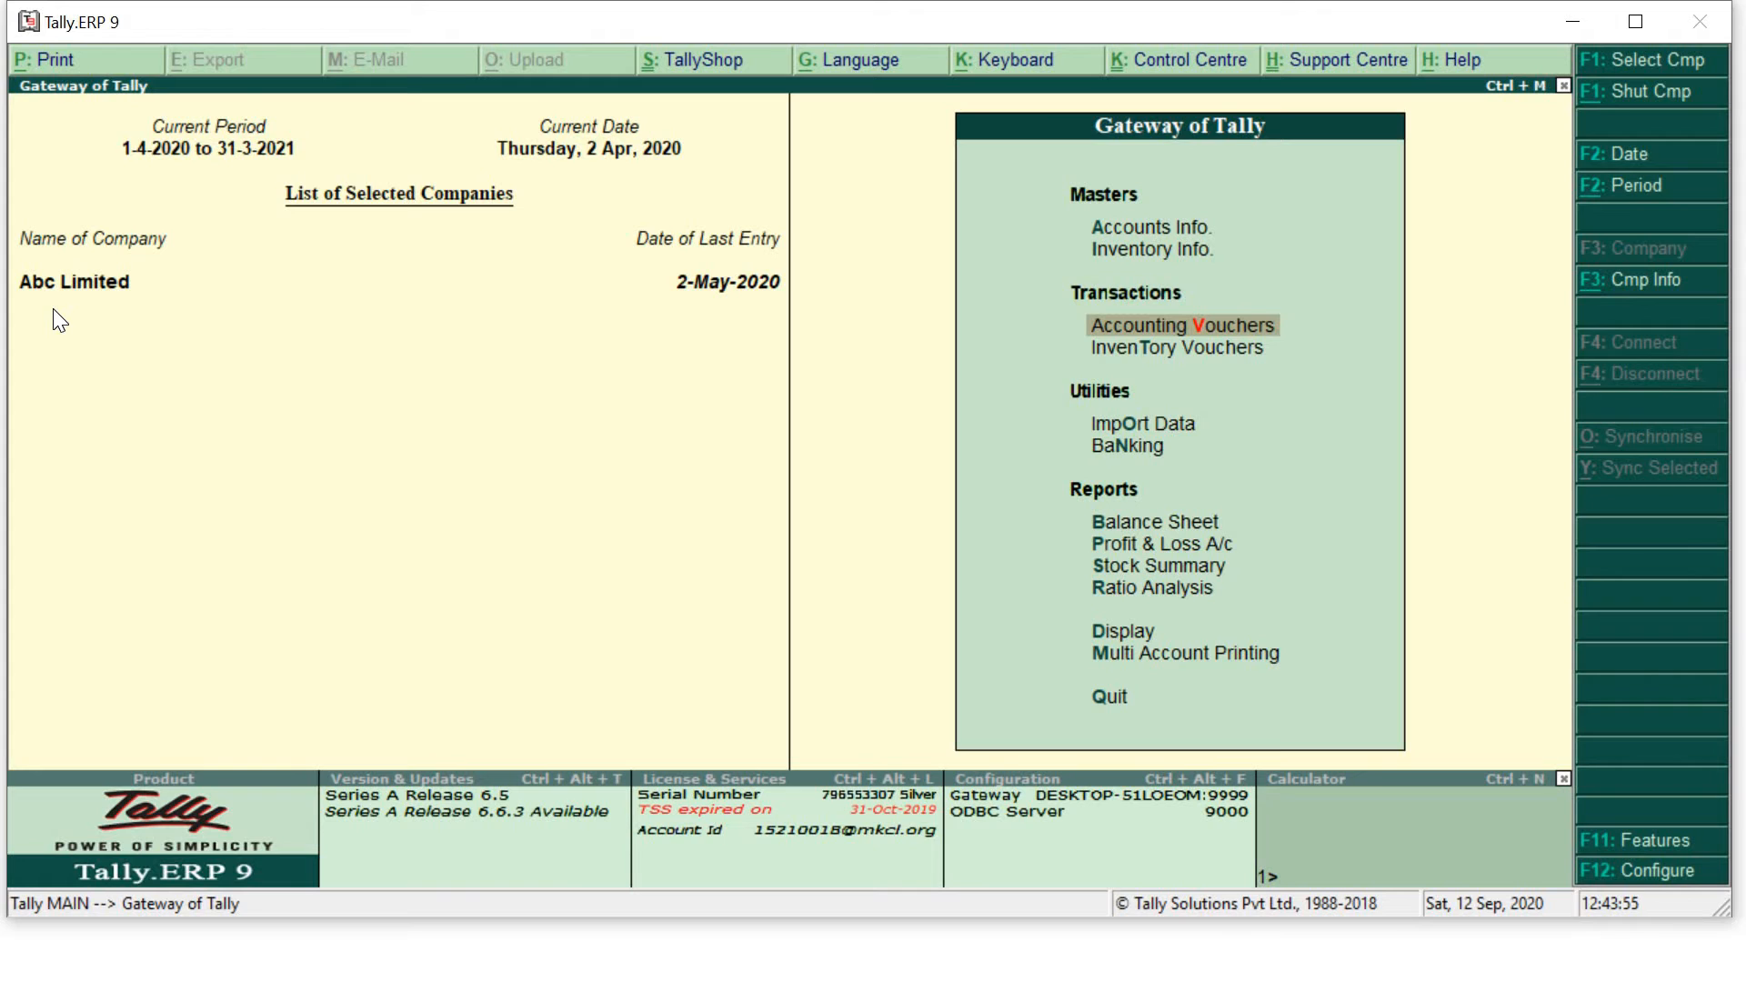
Step: Open accounting voucher entry for a receipt and set the voucher date to 2-4
key("Return")
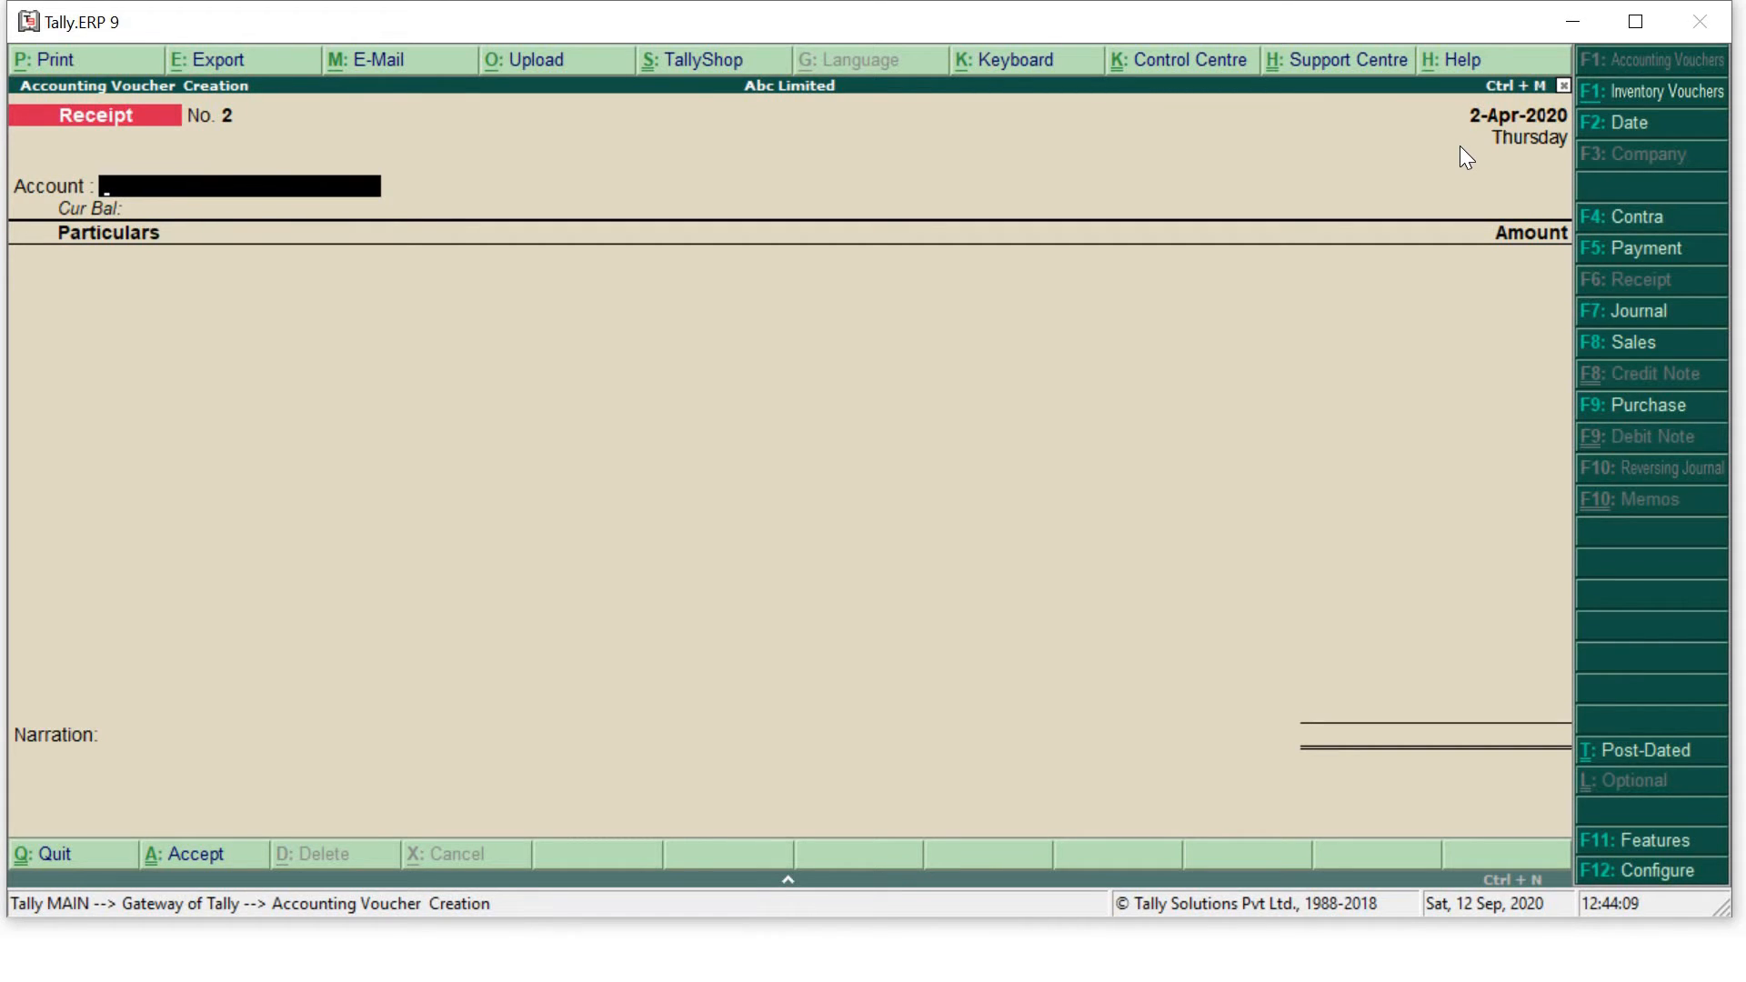
key("F2")
type("2-4")
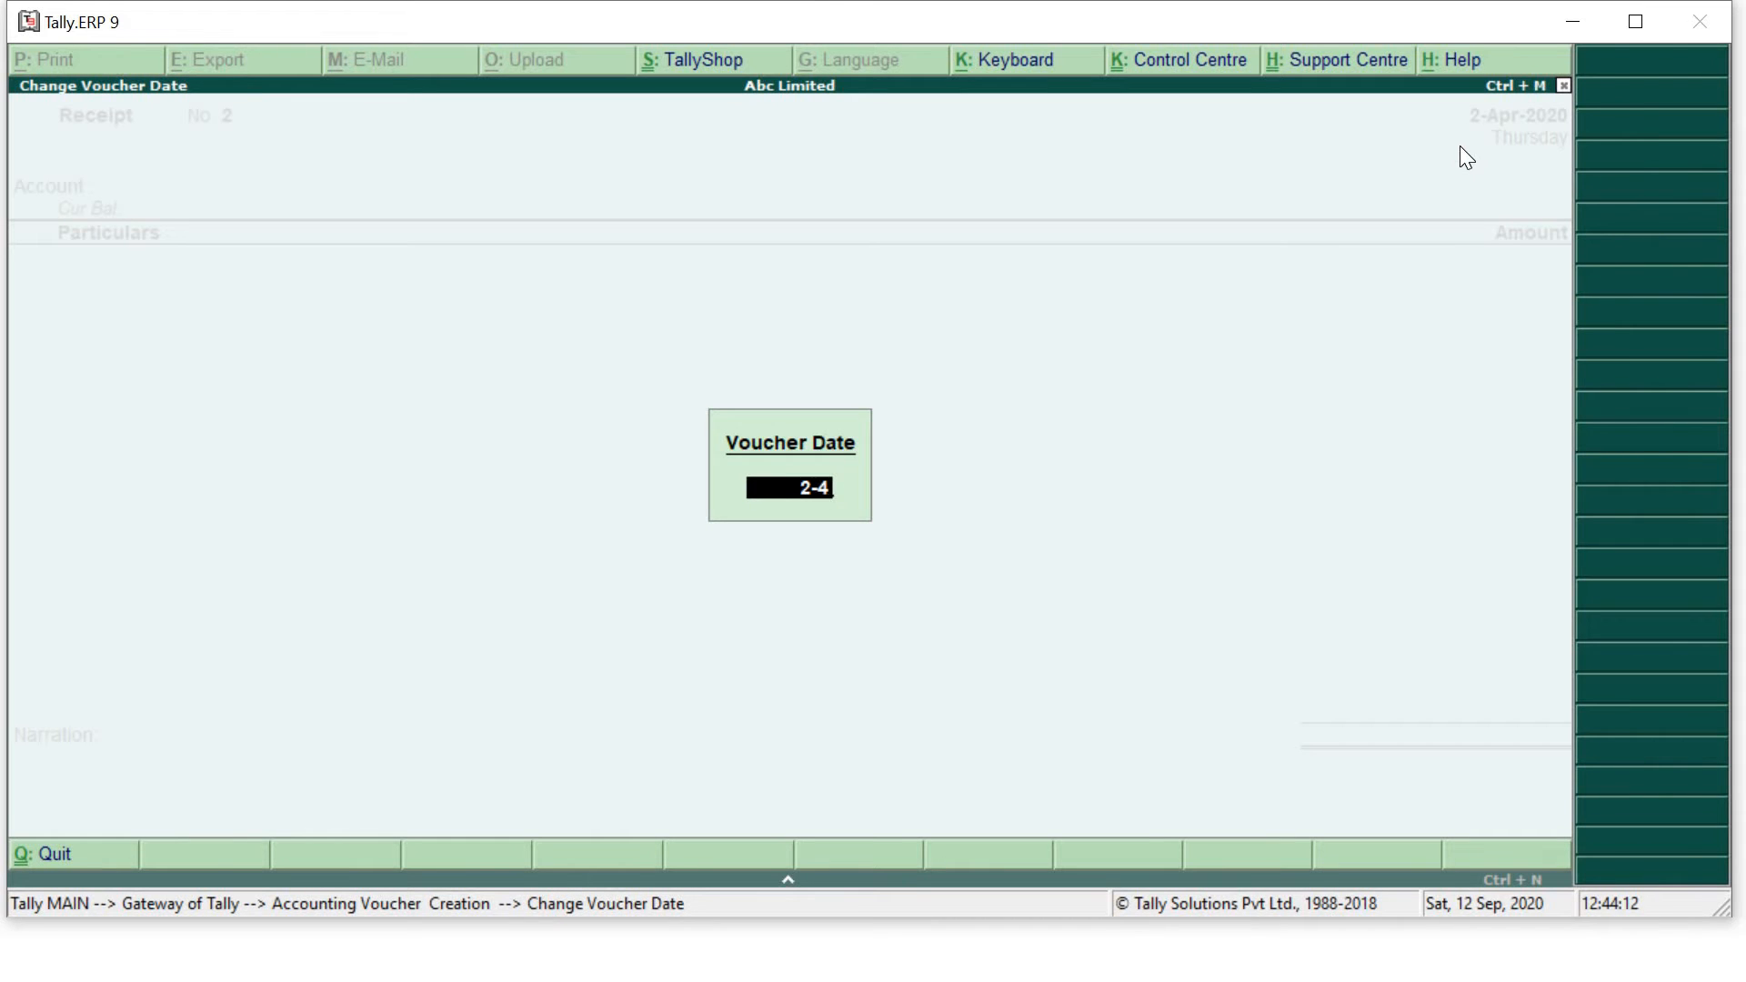
key("Return")
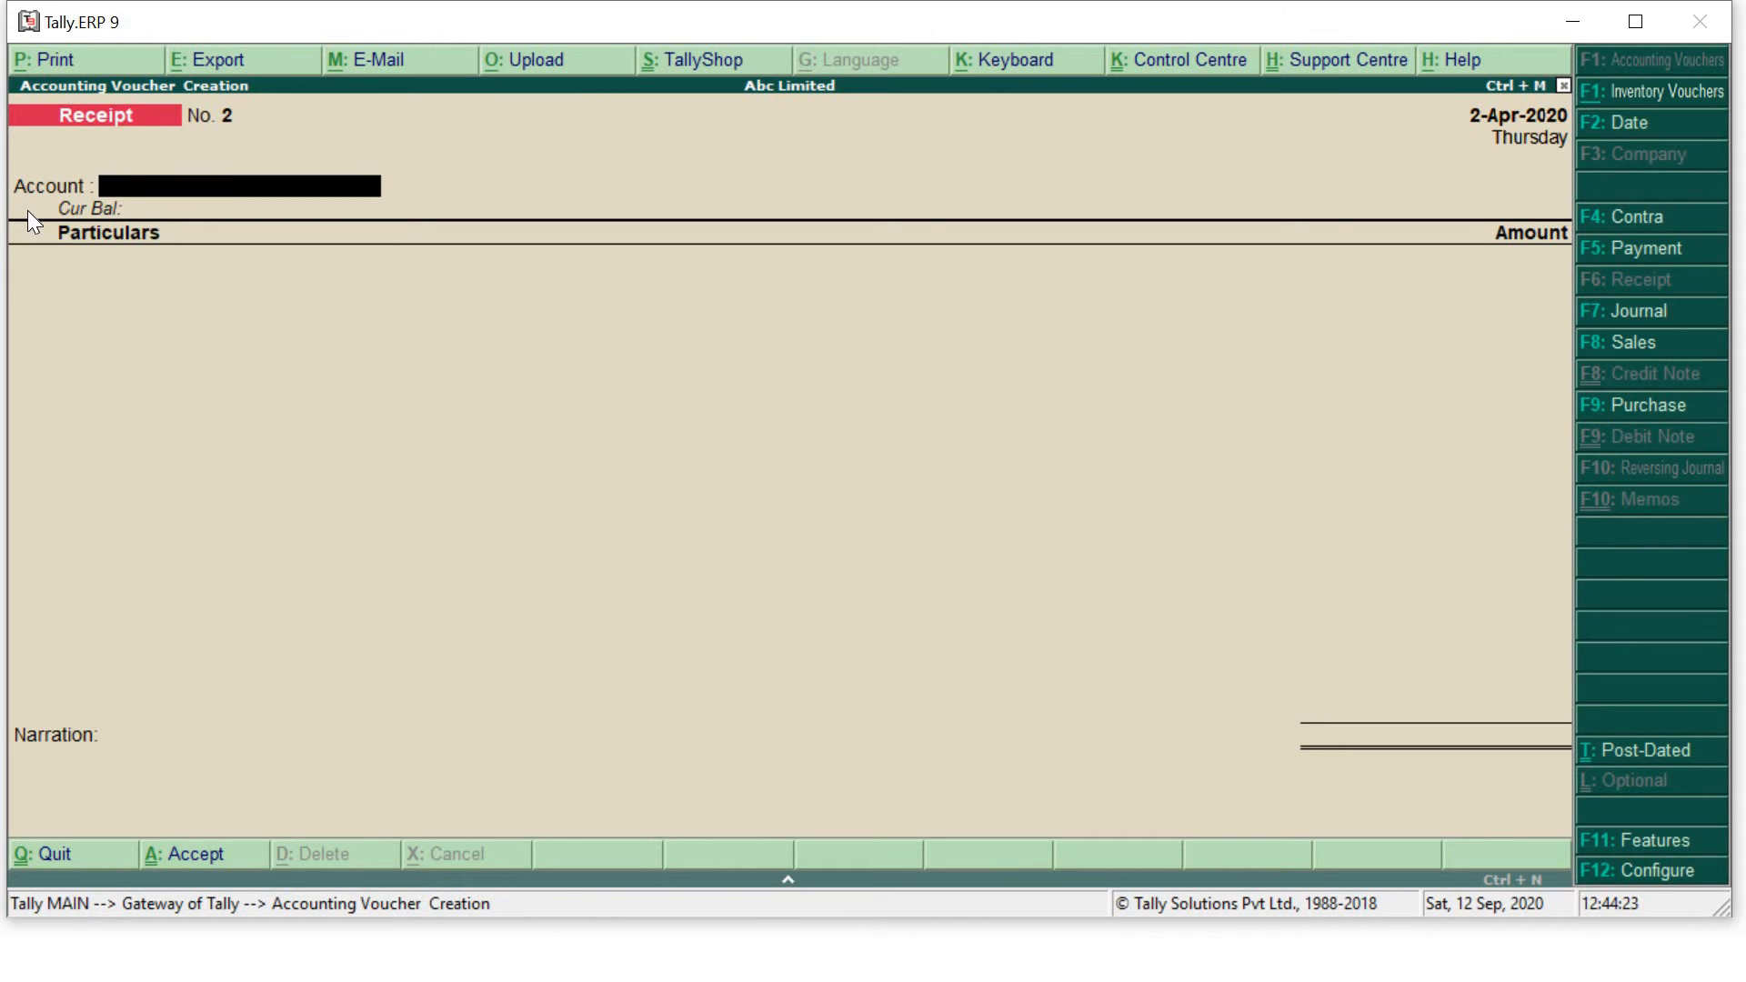
Step: Create a new ledger for the receipt's account, named with SBI and its account number, without an alias
type("C")
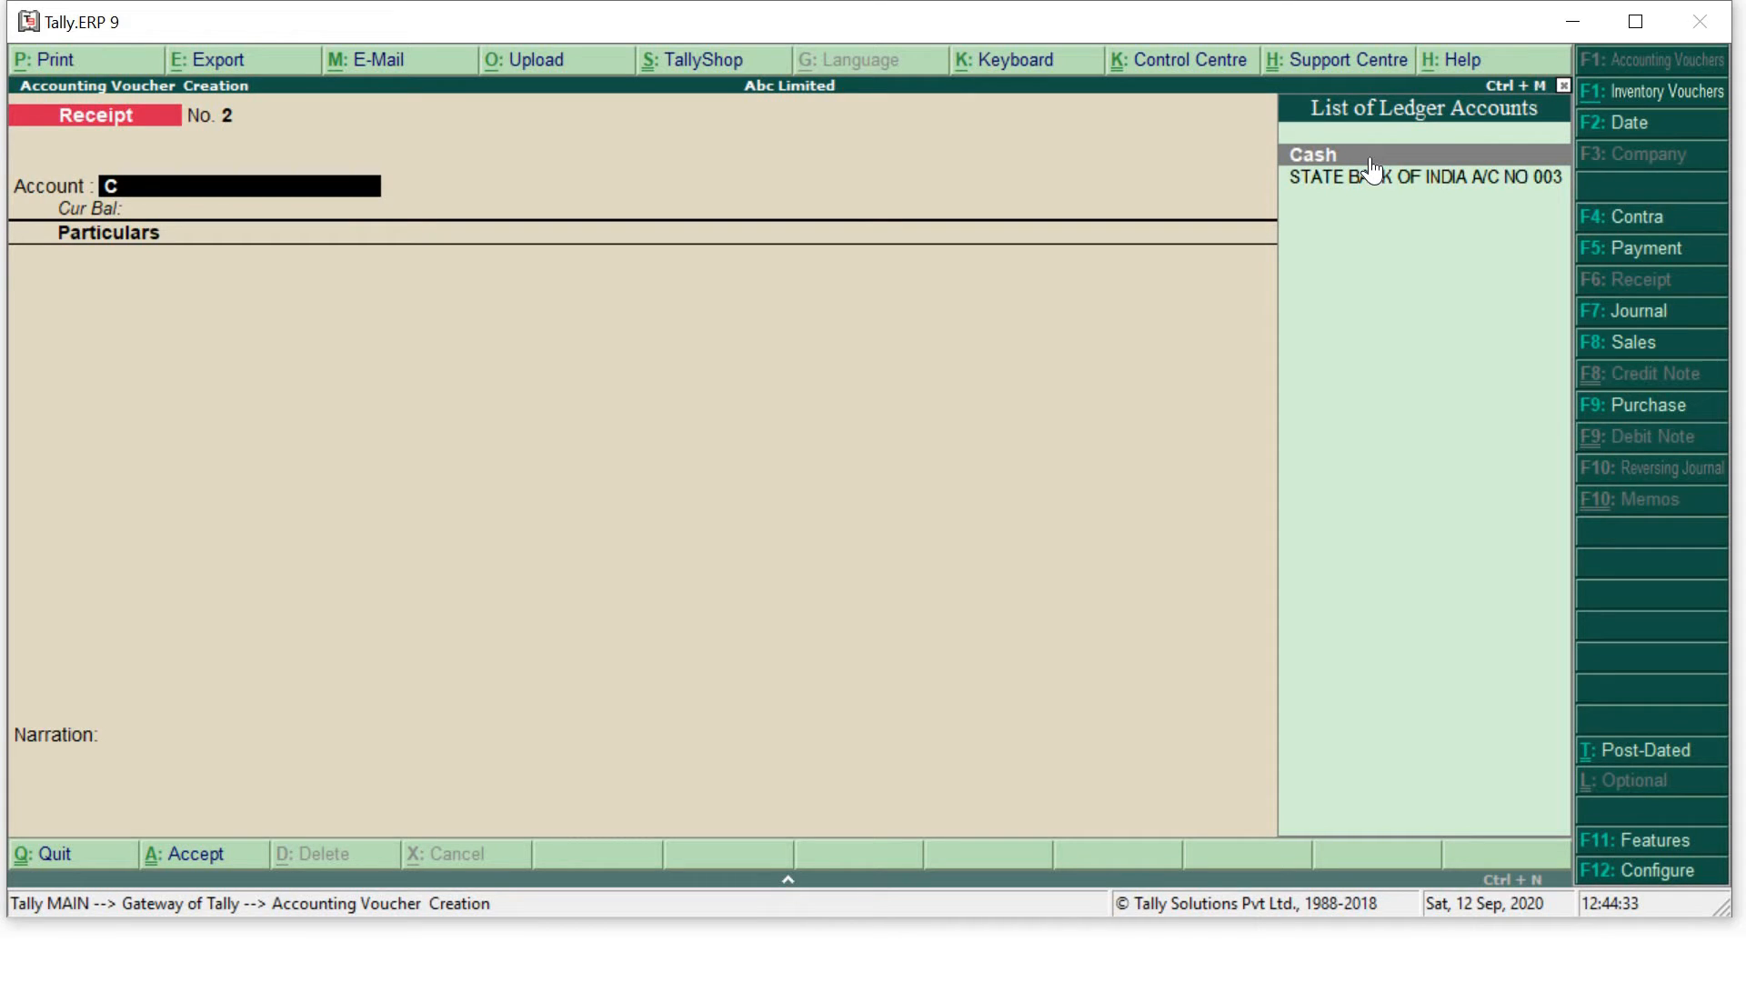
key("Down")
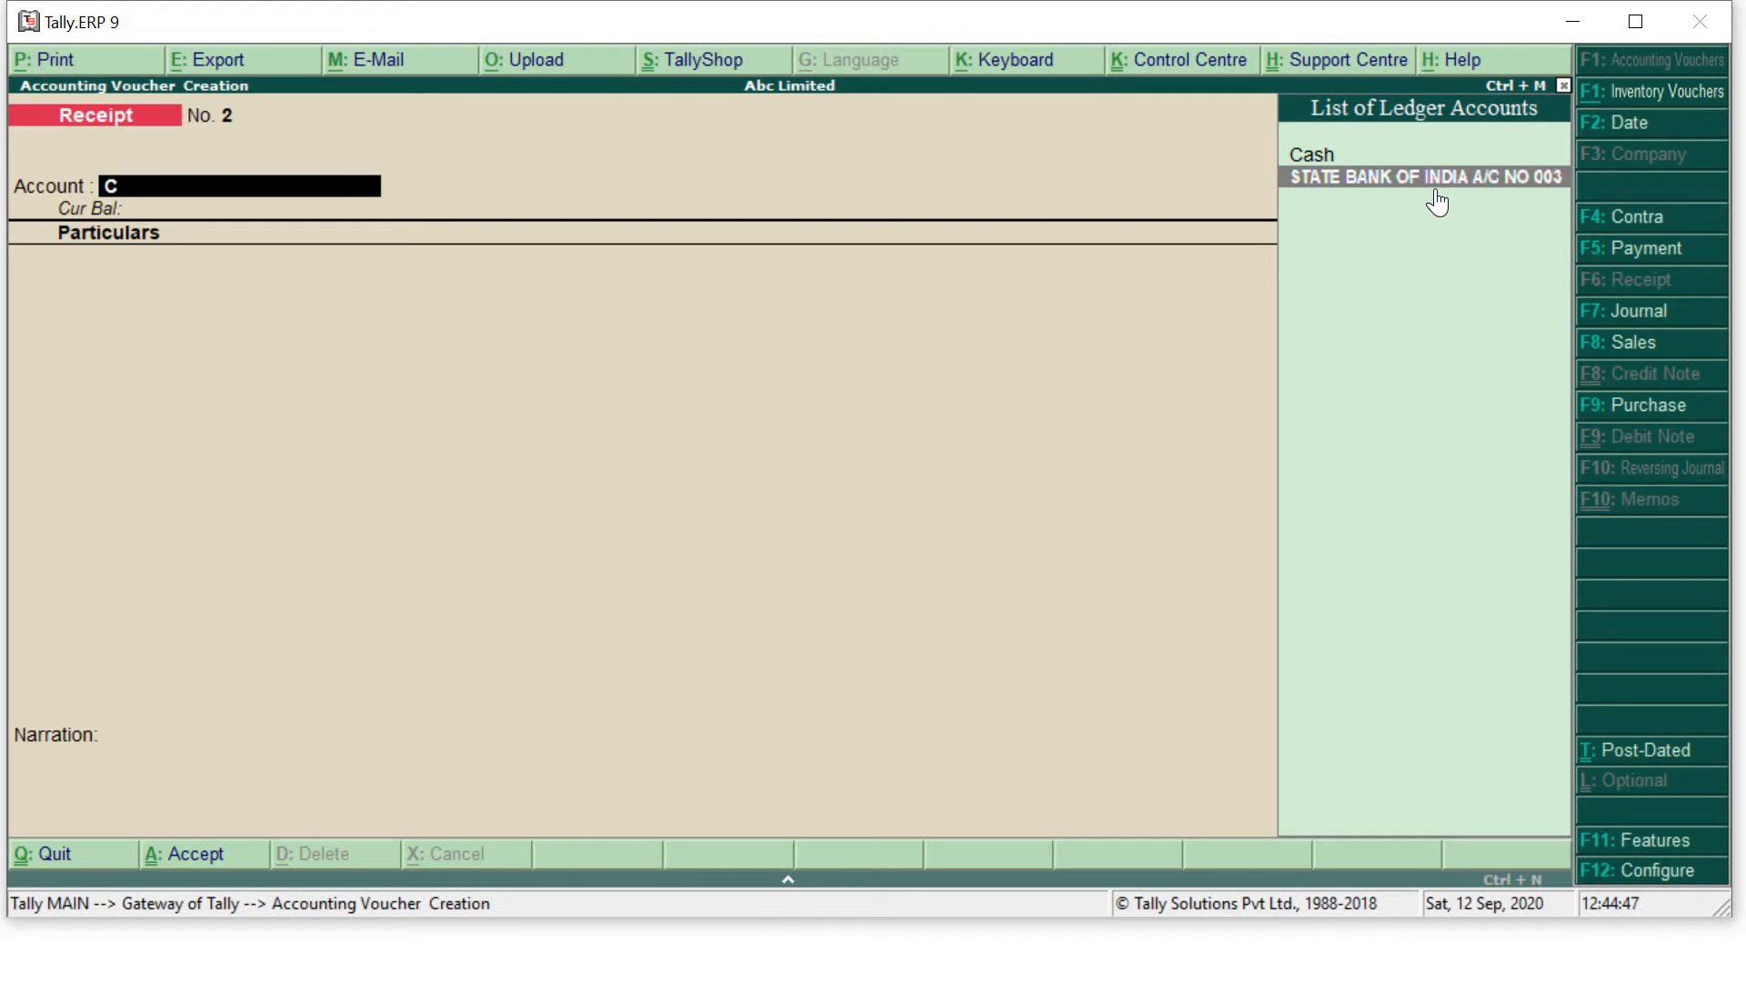
key("alt+c")
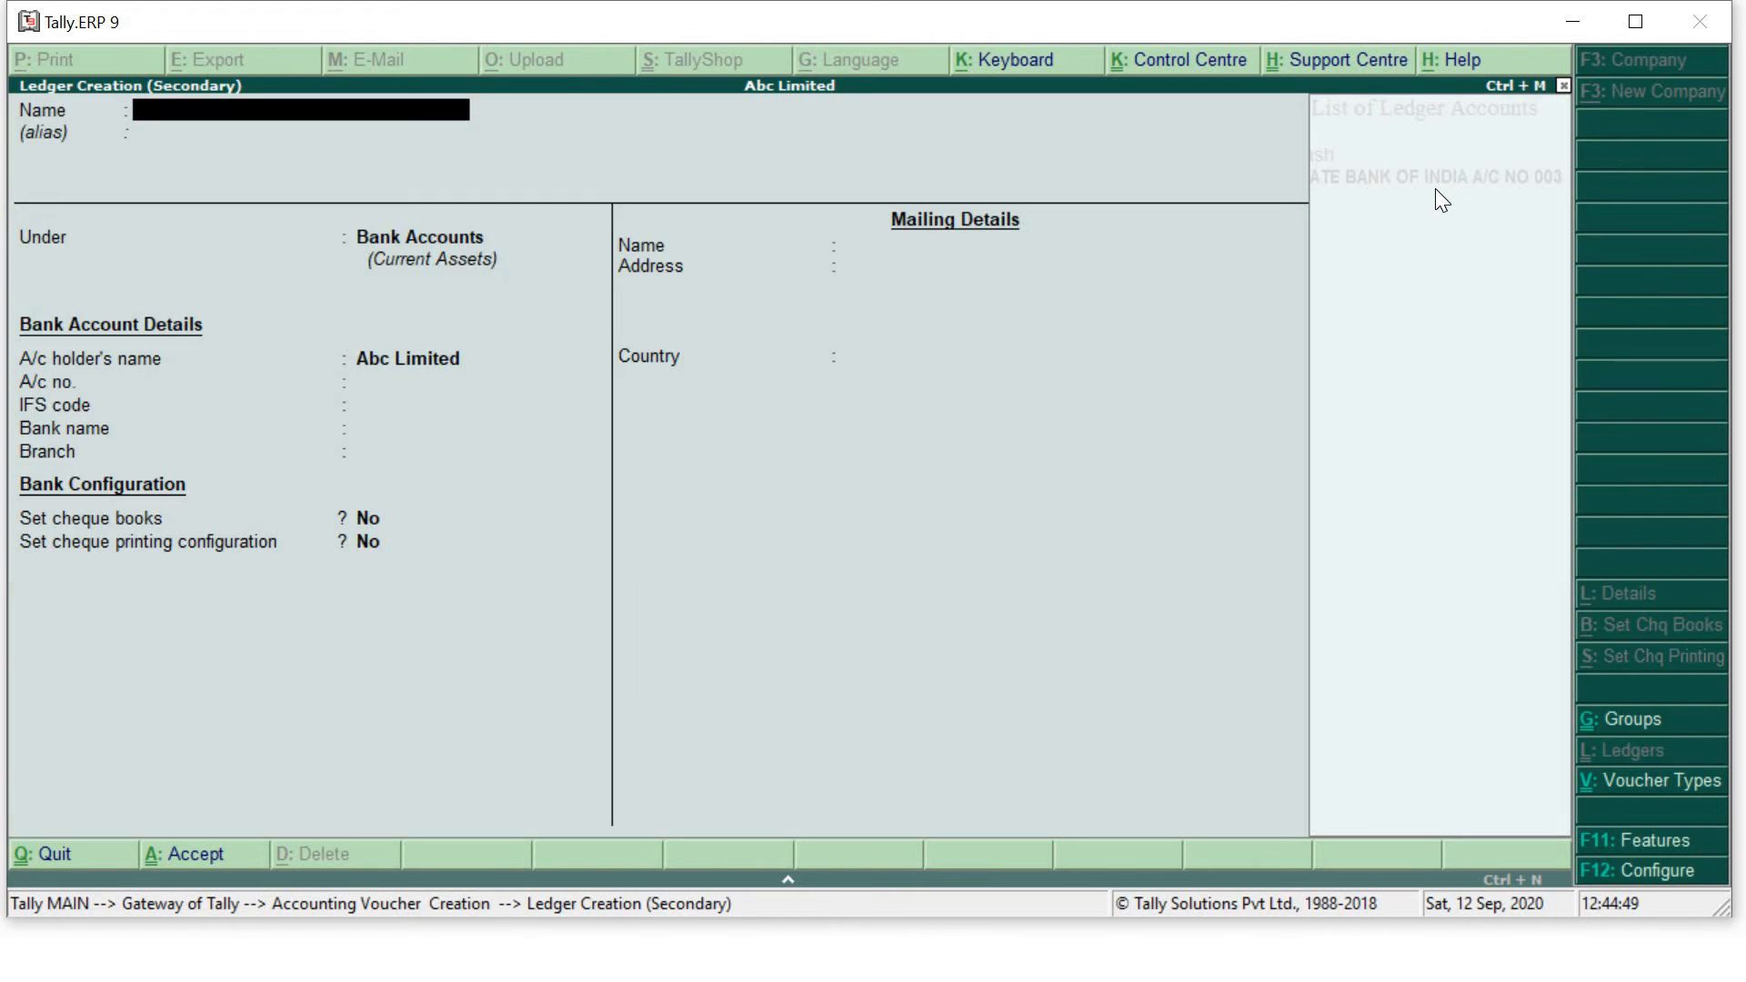
type("SBI A/C NO 001")
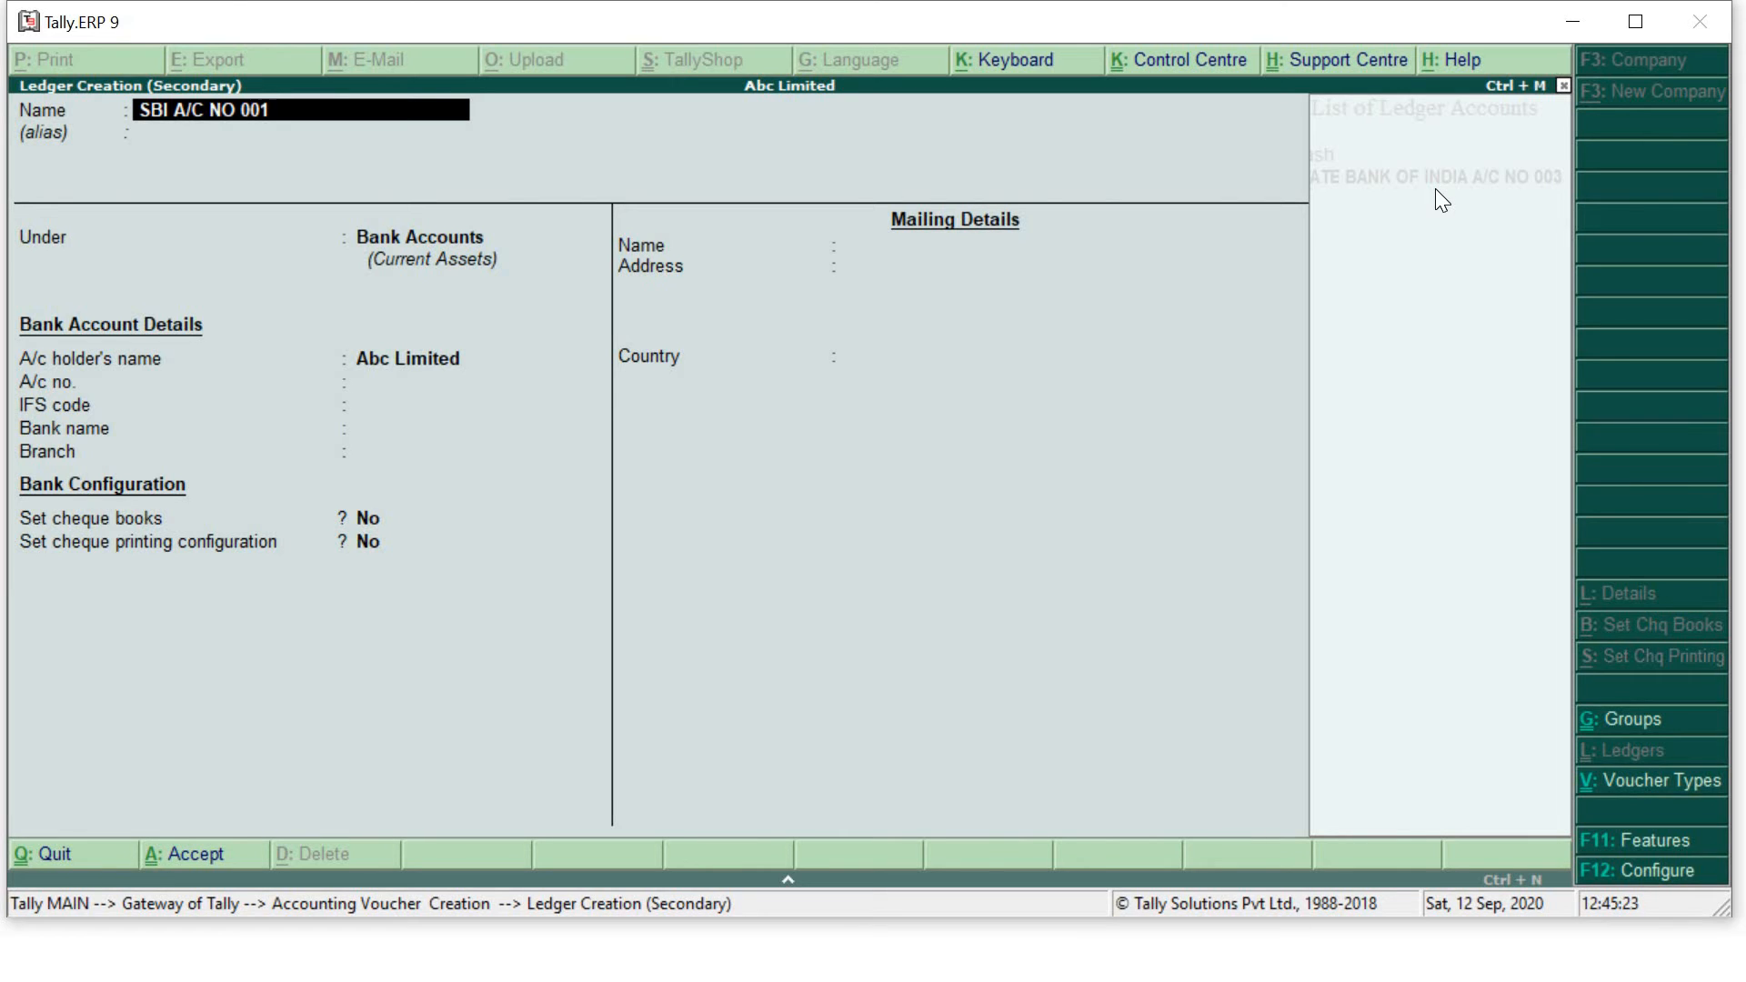
key("Return")
key("Return")
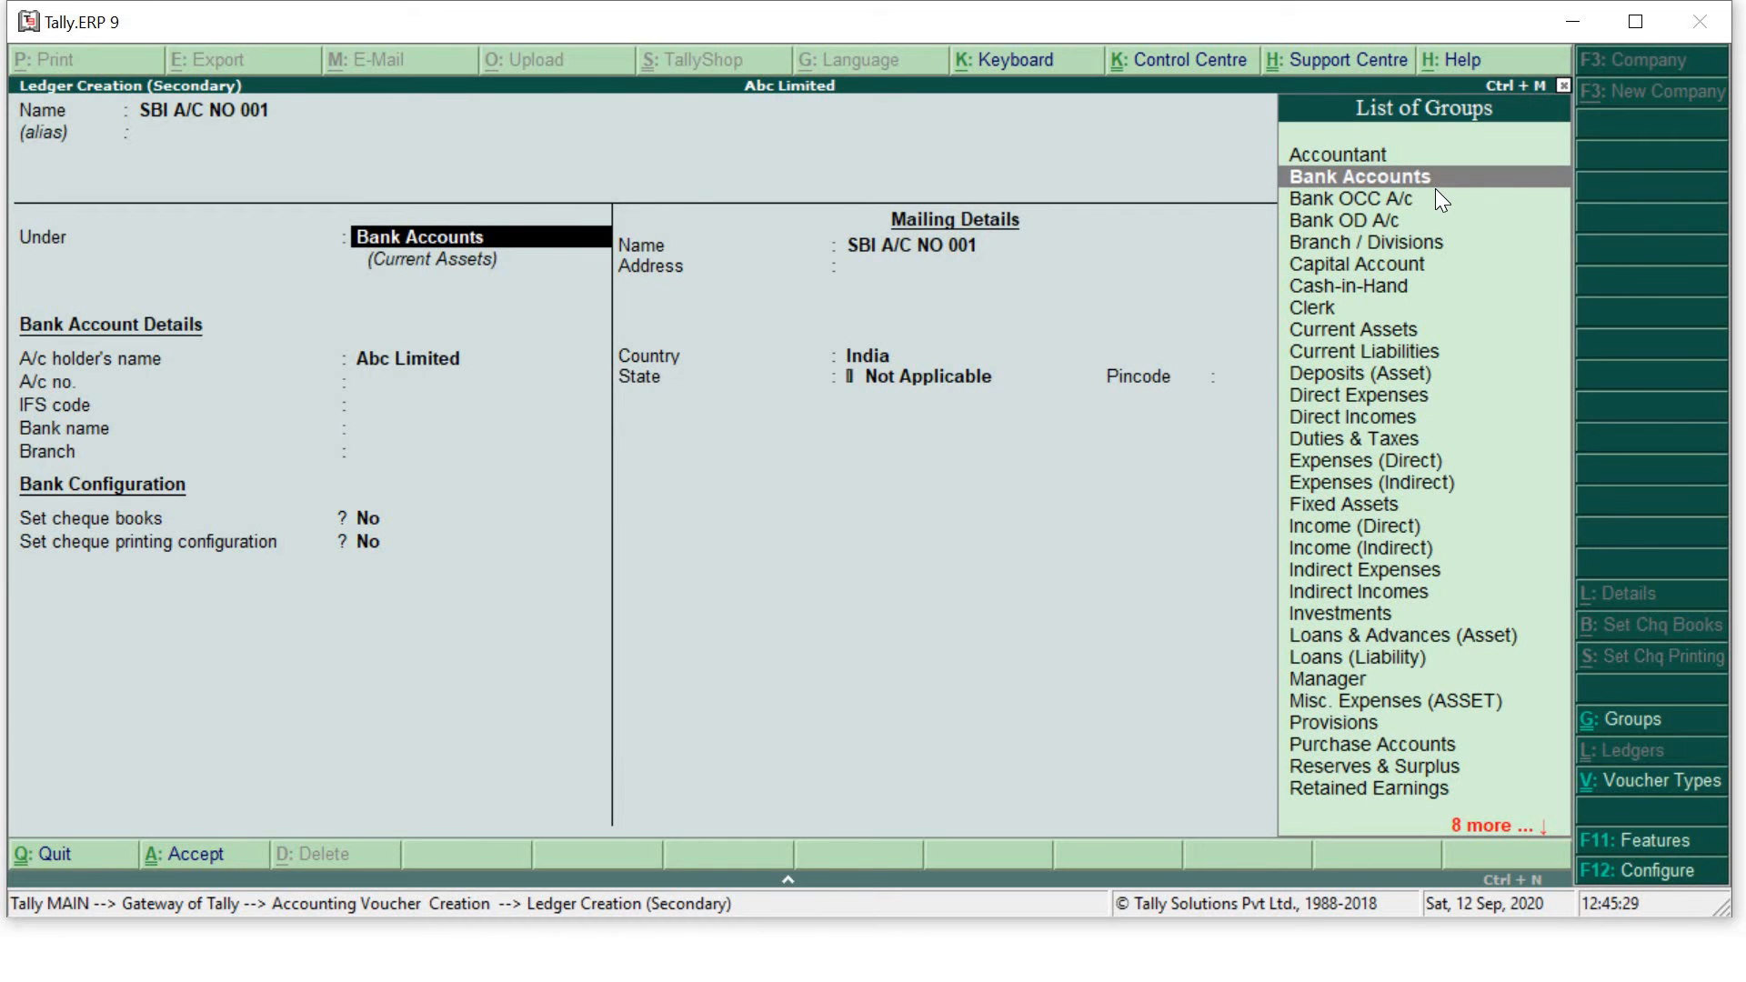
Step: Place the new SBI ledger under the Bank Accounts group
type("BAN")
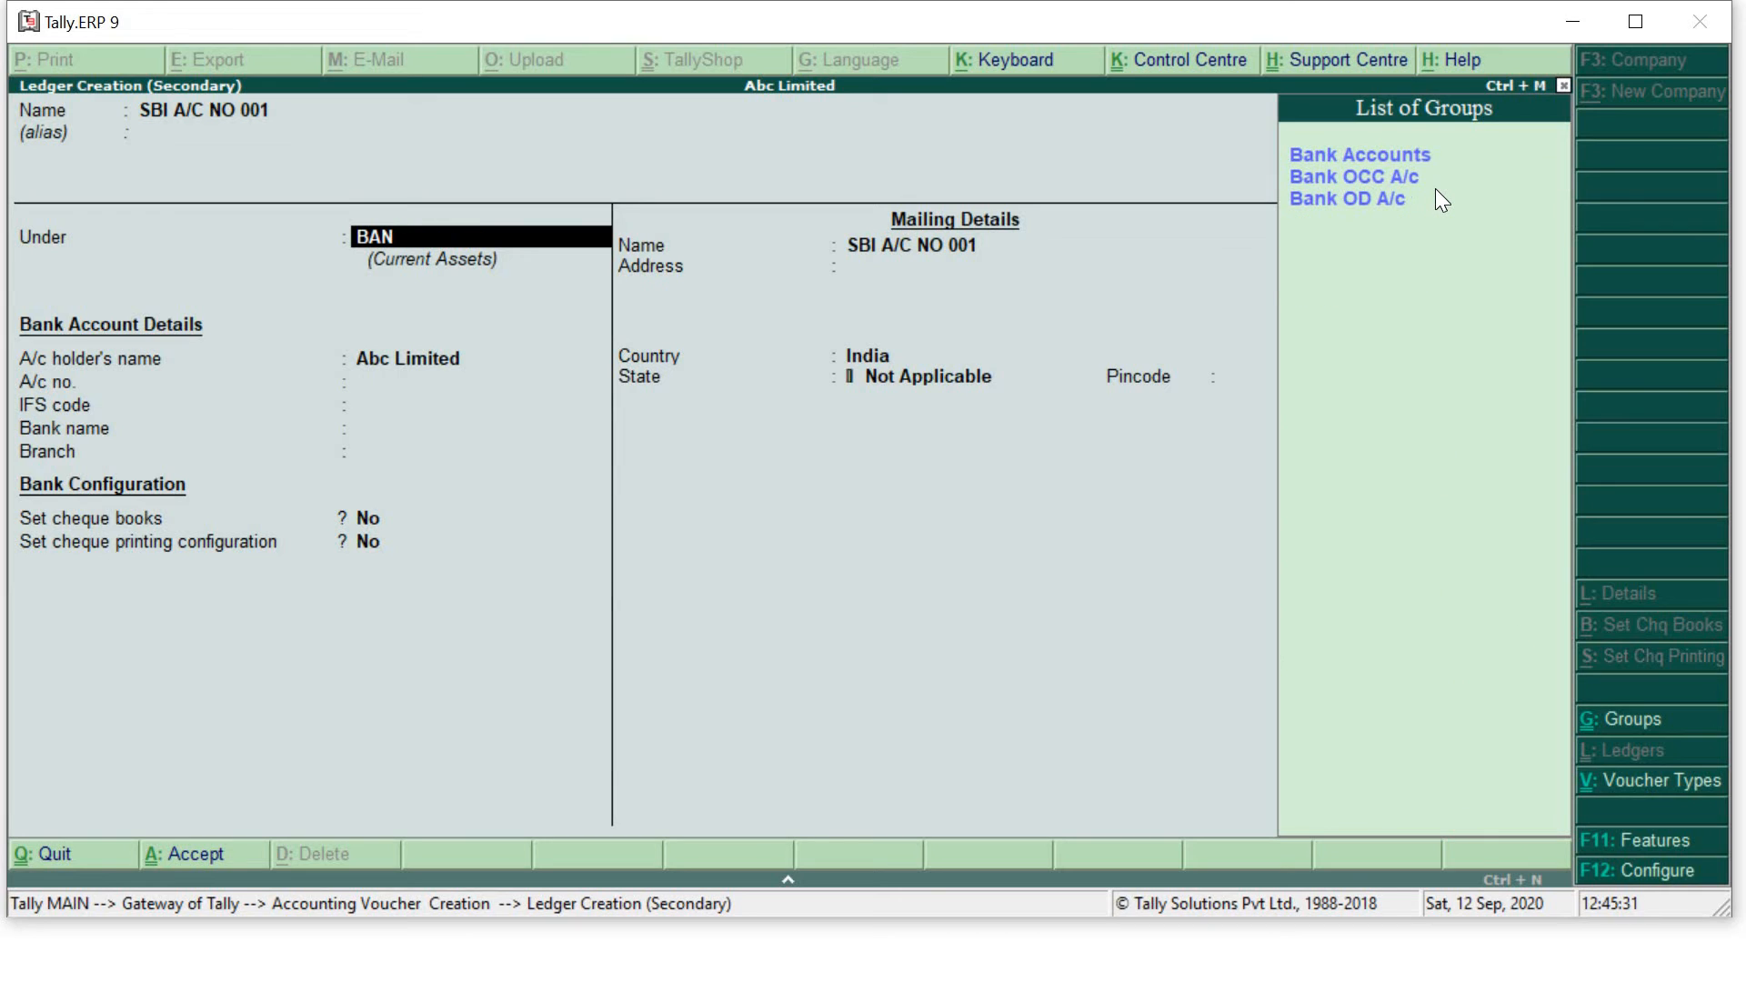
key("Down")
key("Up")
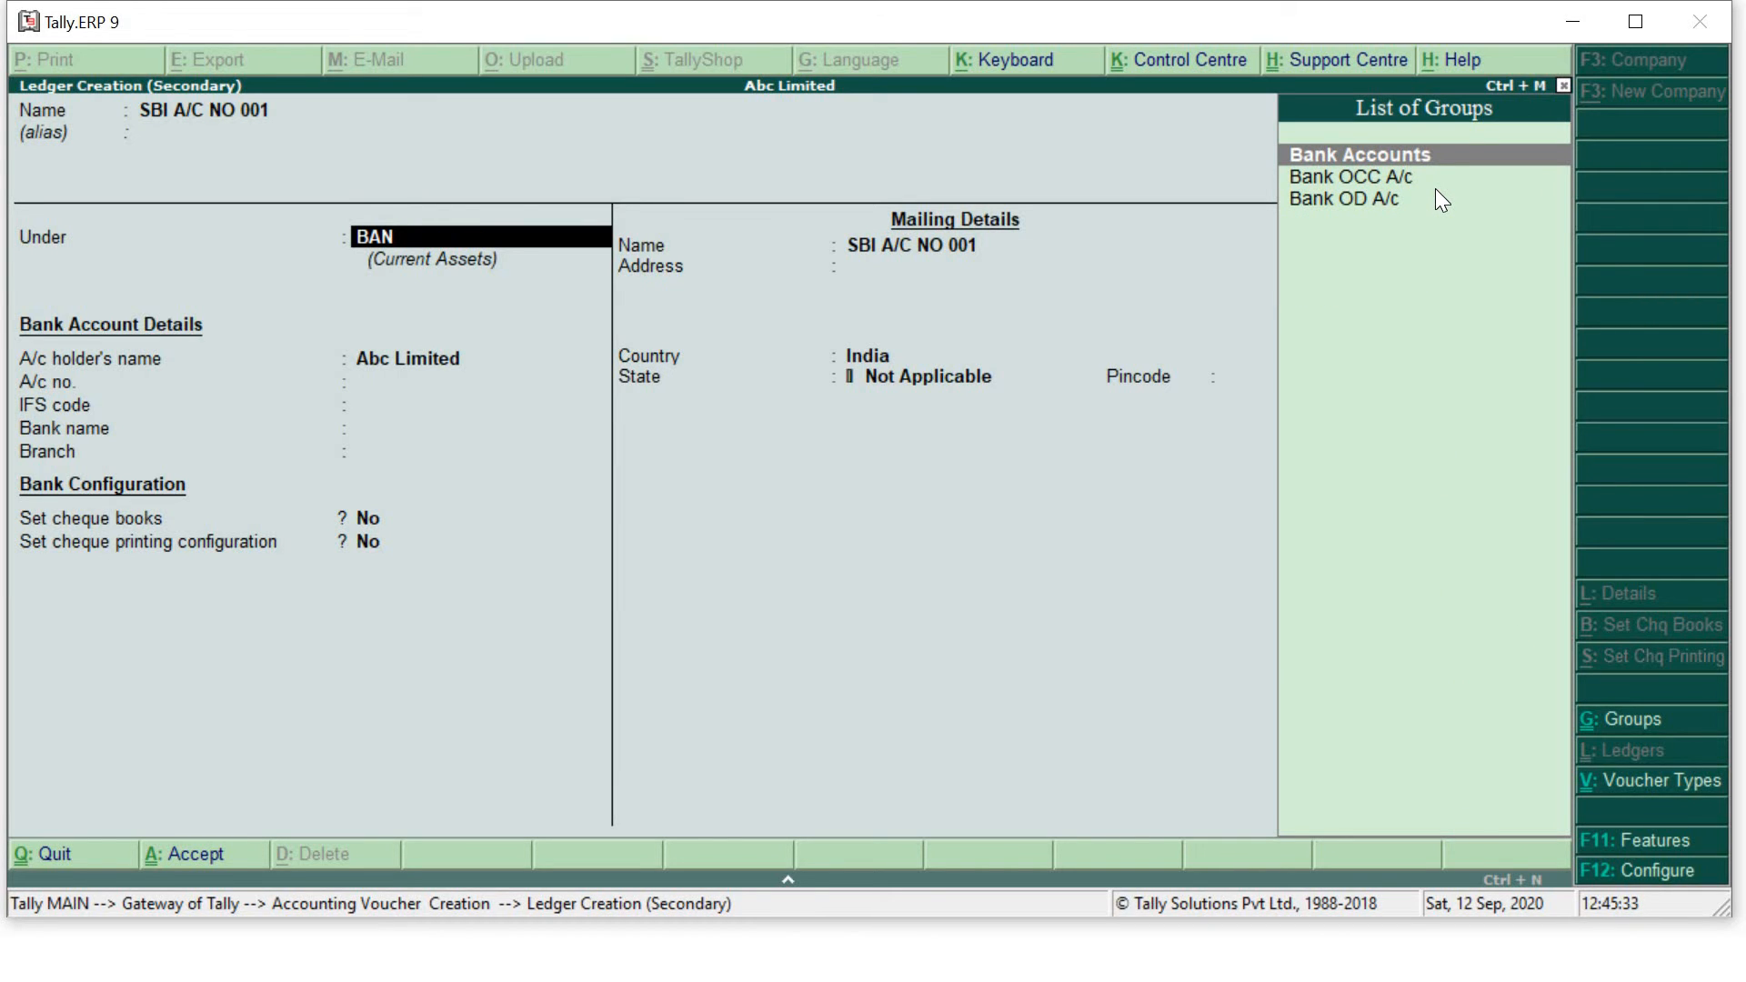
key("Down")
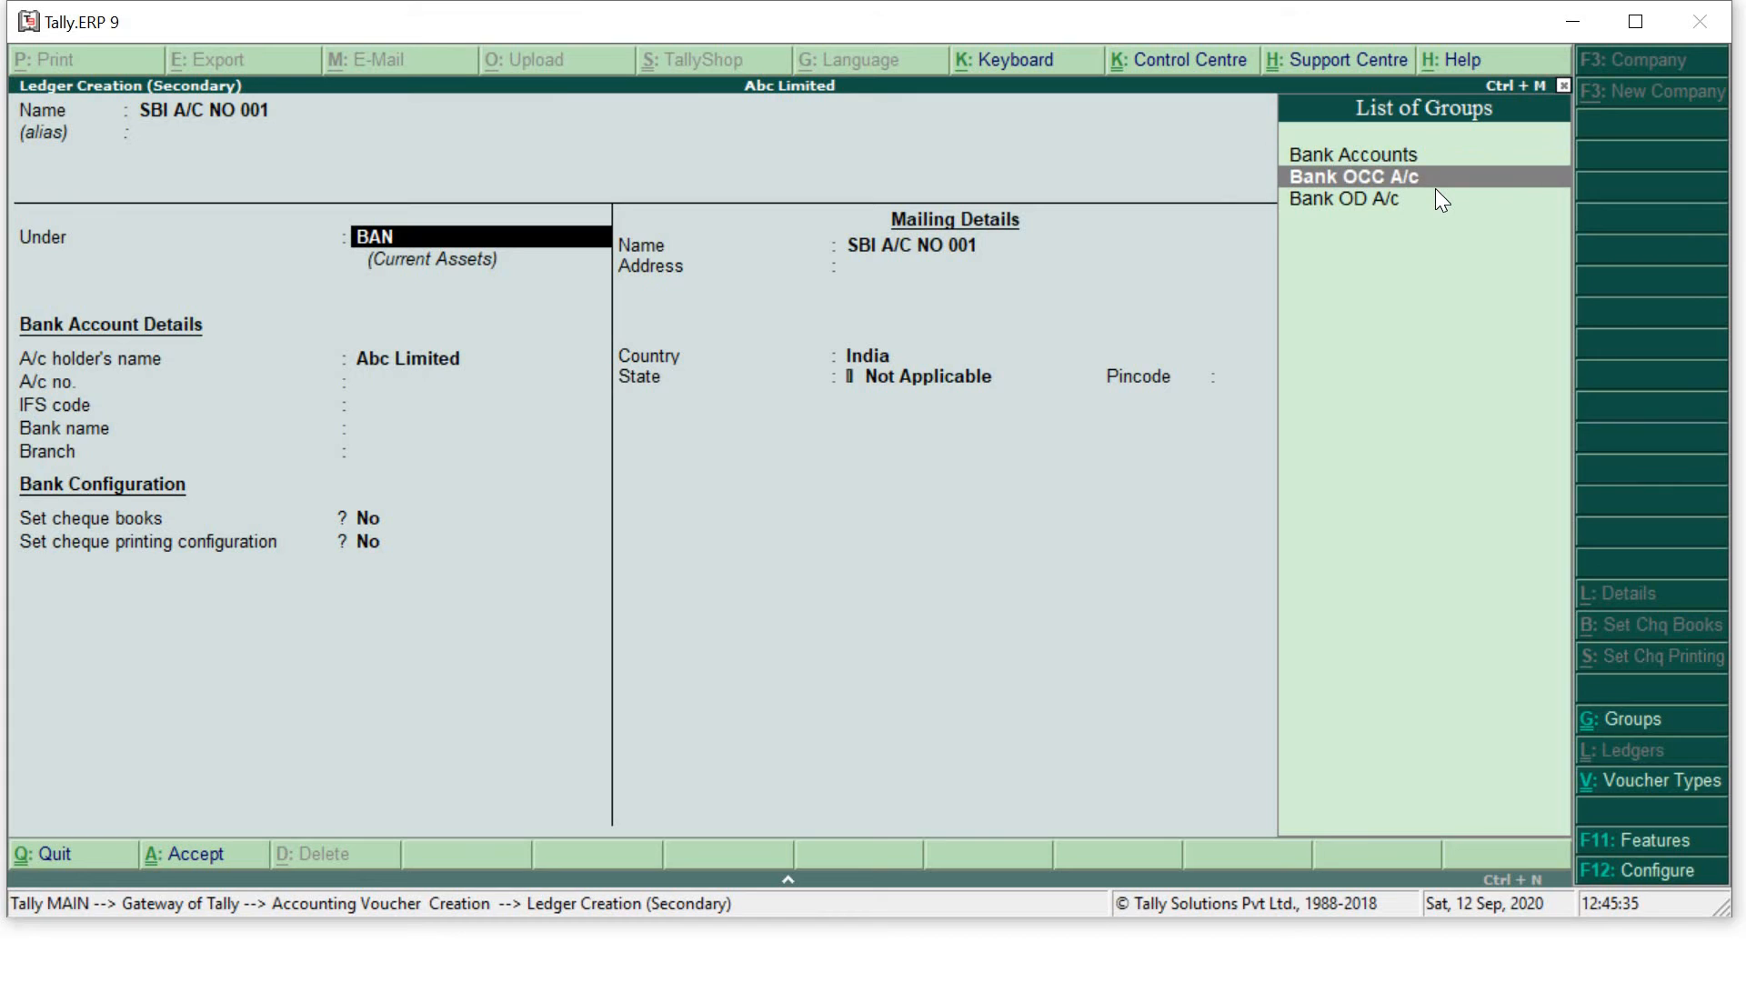
key("Down")
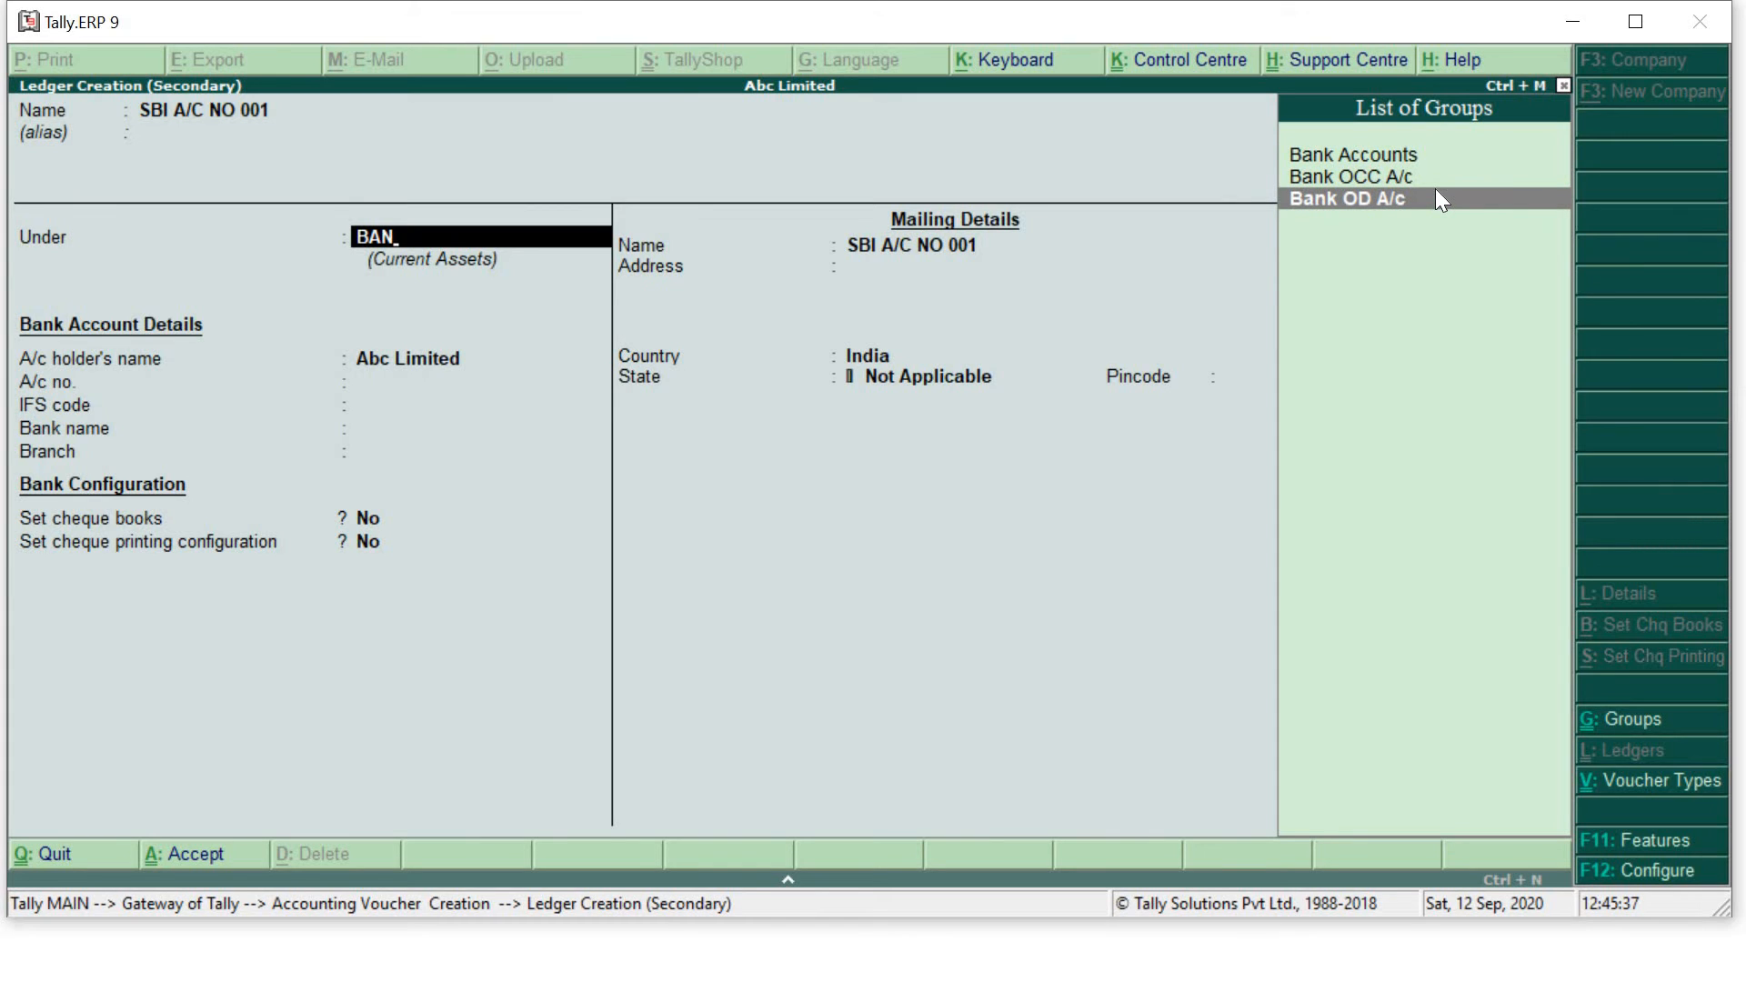
key("Up")
key("Up")
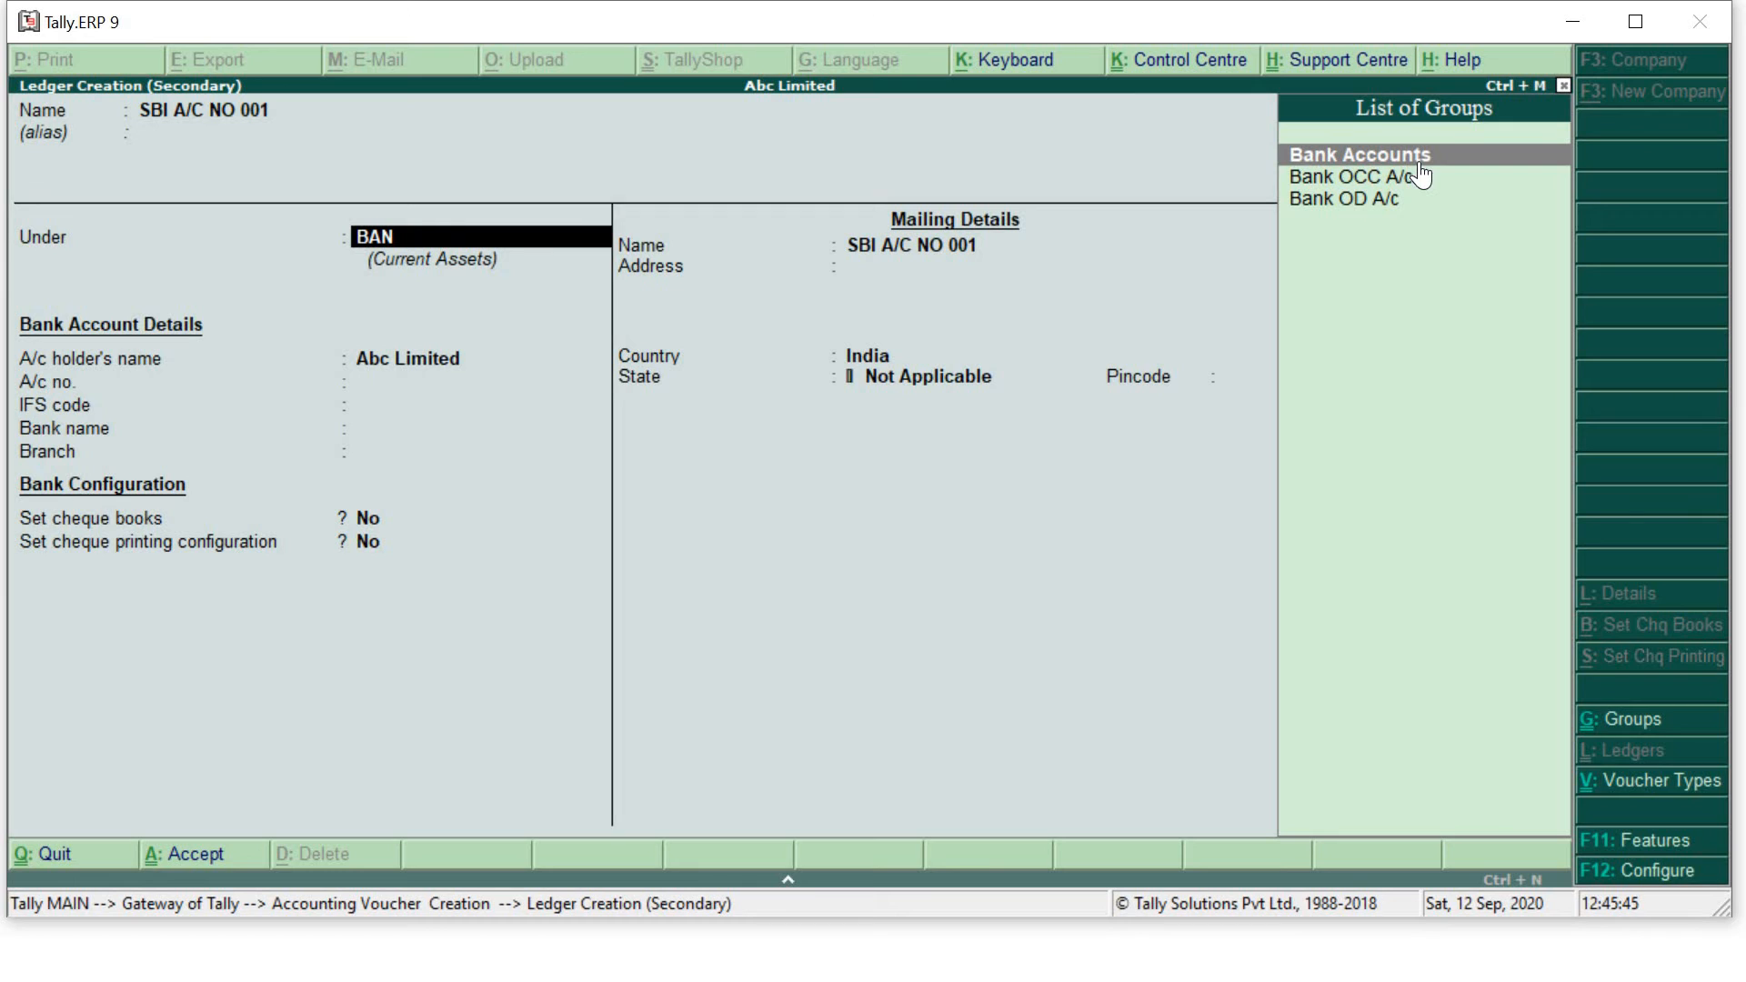
key("Down")
key("Down")
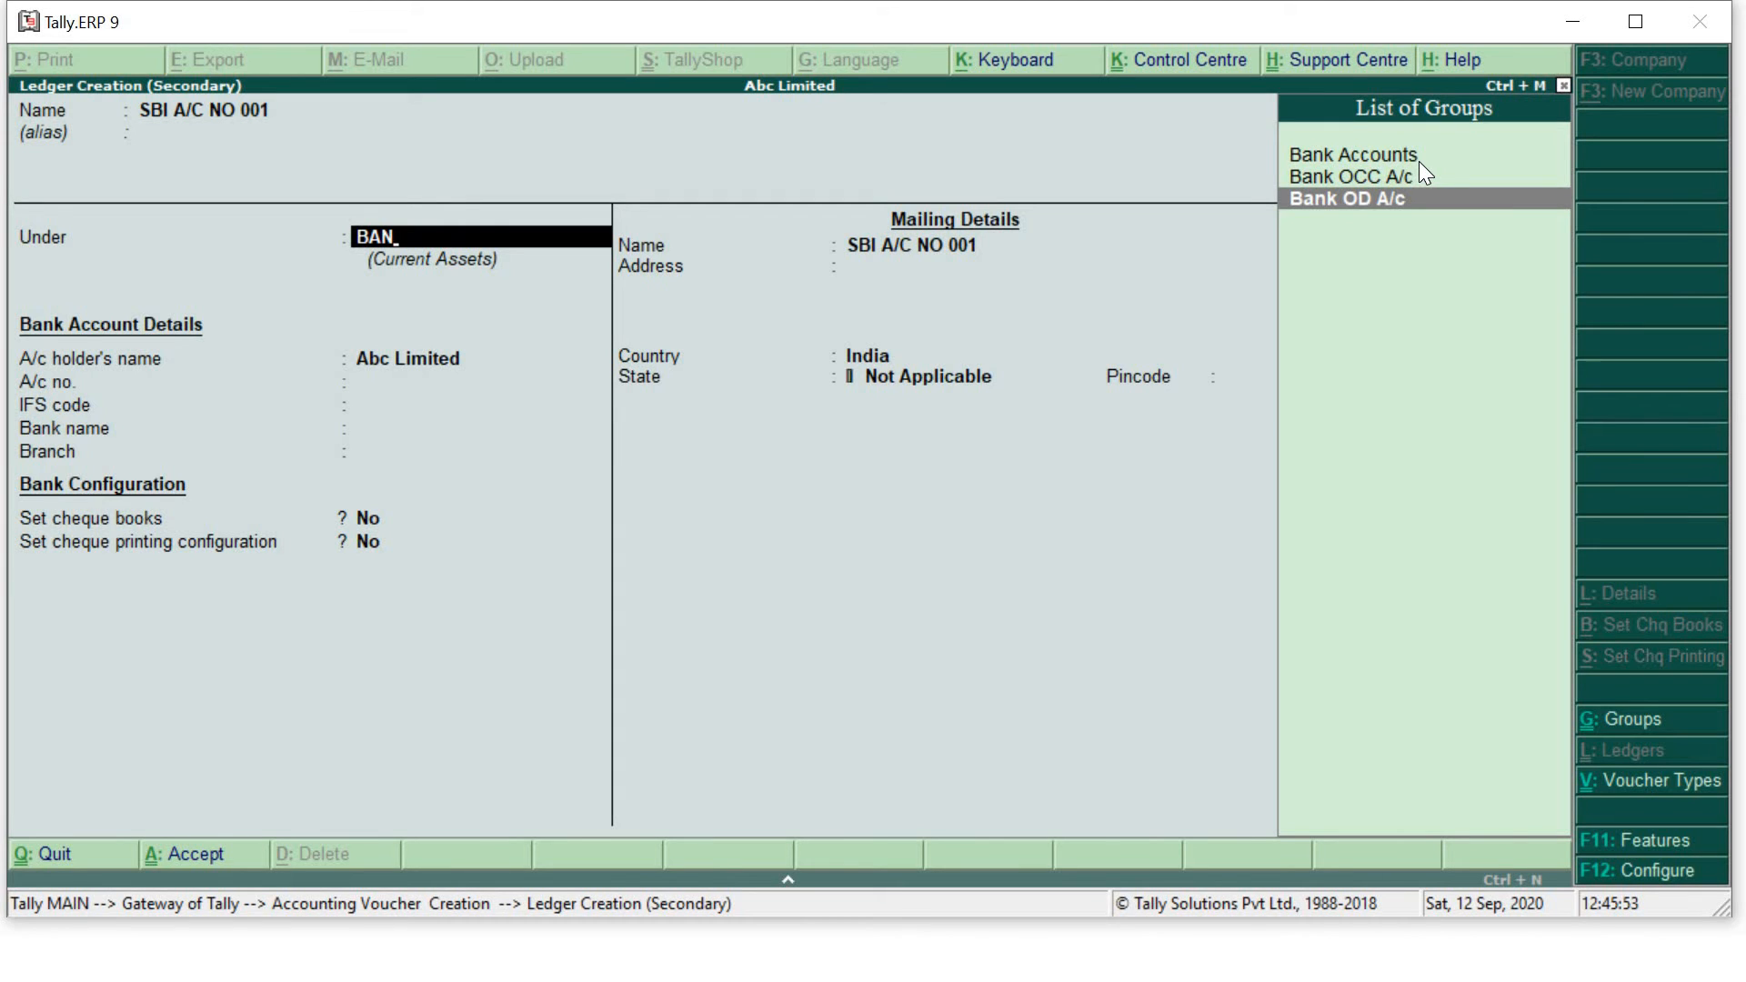
key("Up")
key("Up")
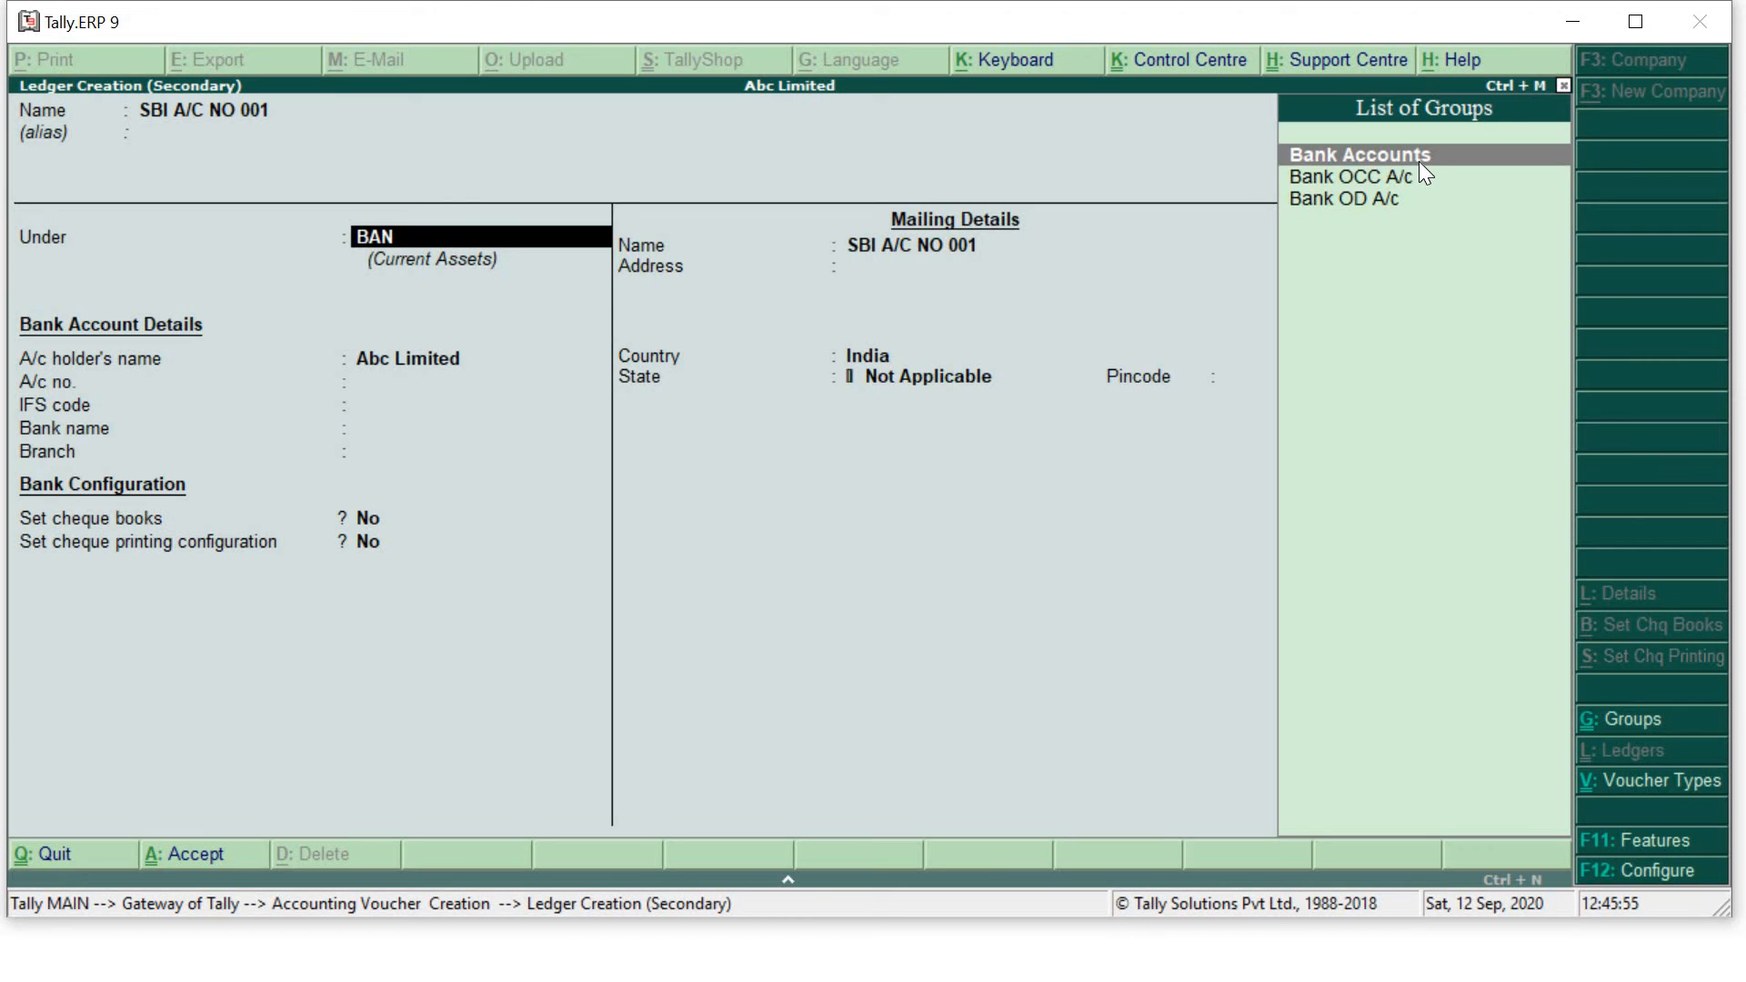
key("Return")
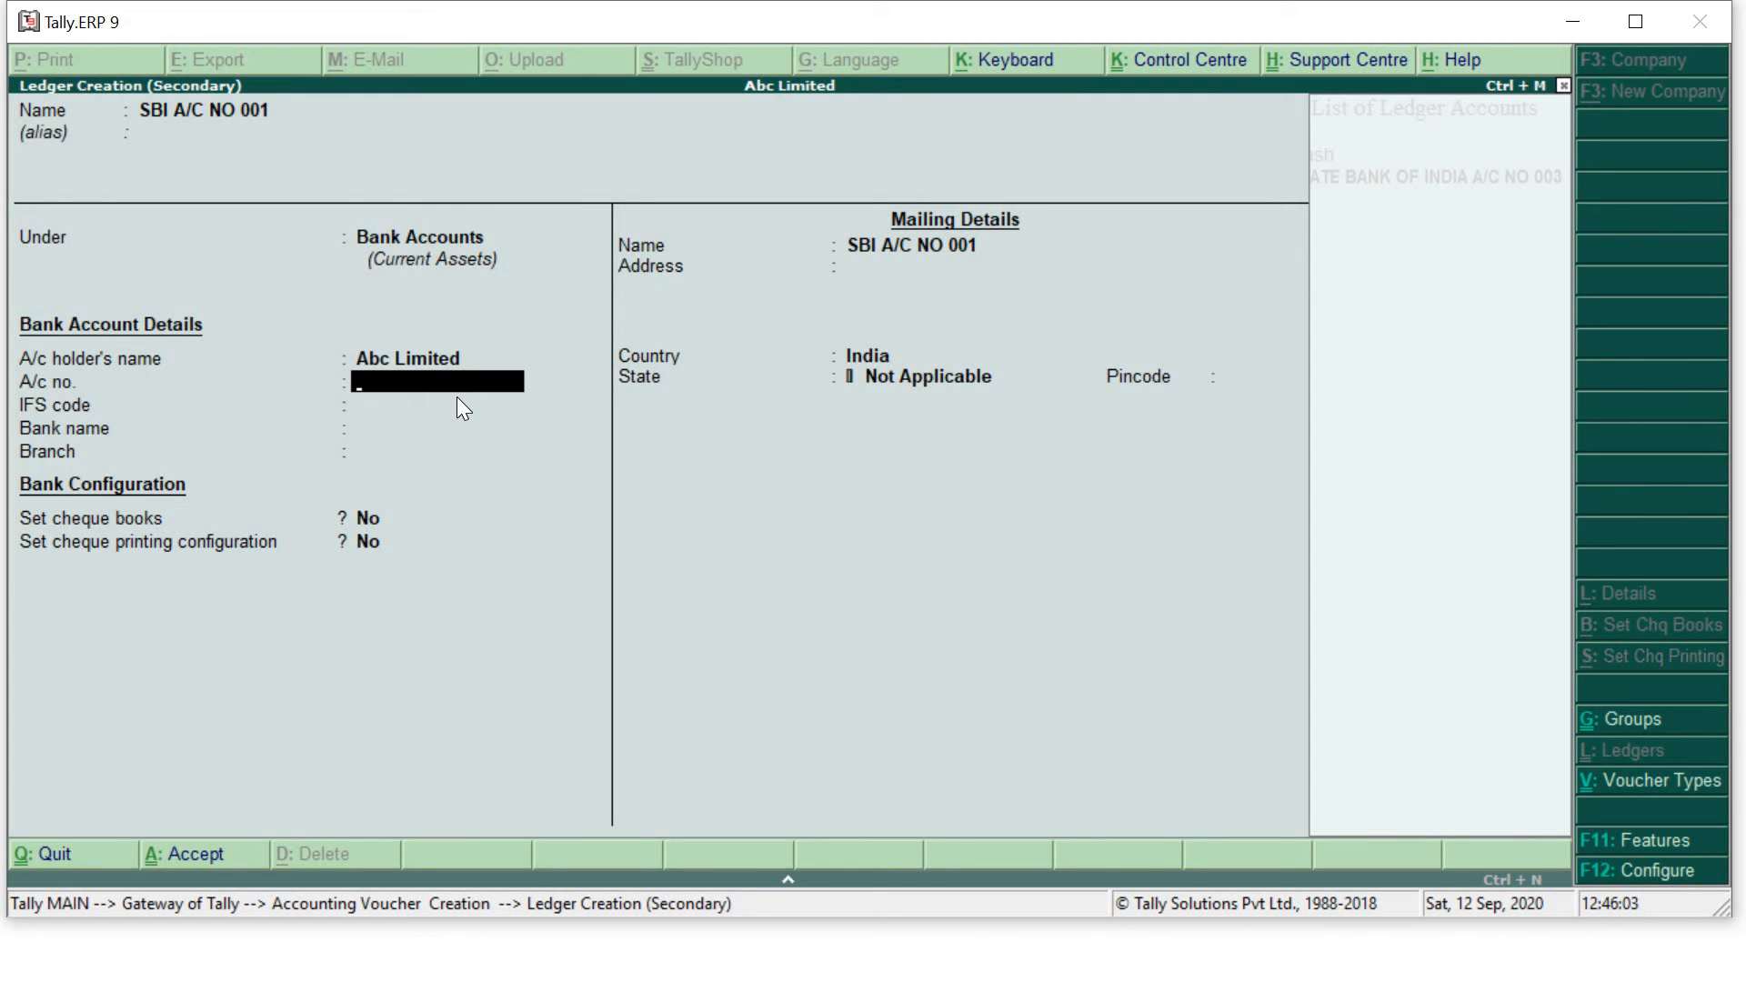
Step: Enter the bank account number, set the bank name to Not Applicable, and leave the IFS code and branch blank
type("001")
key("Return")
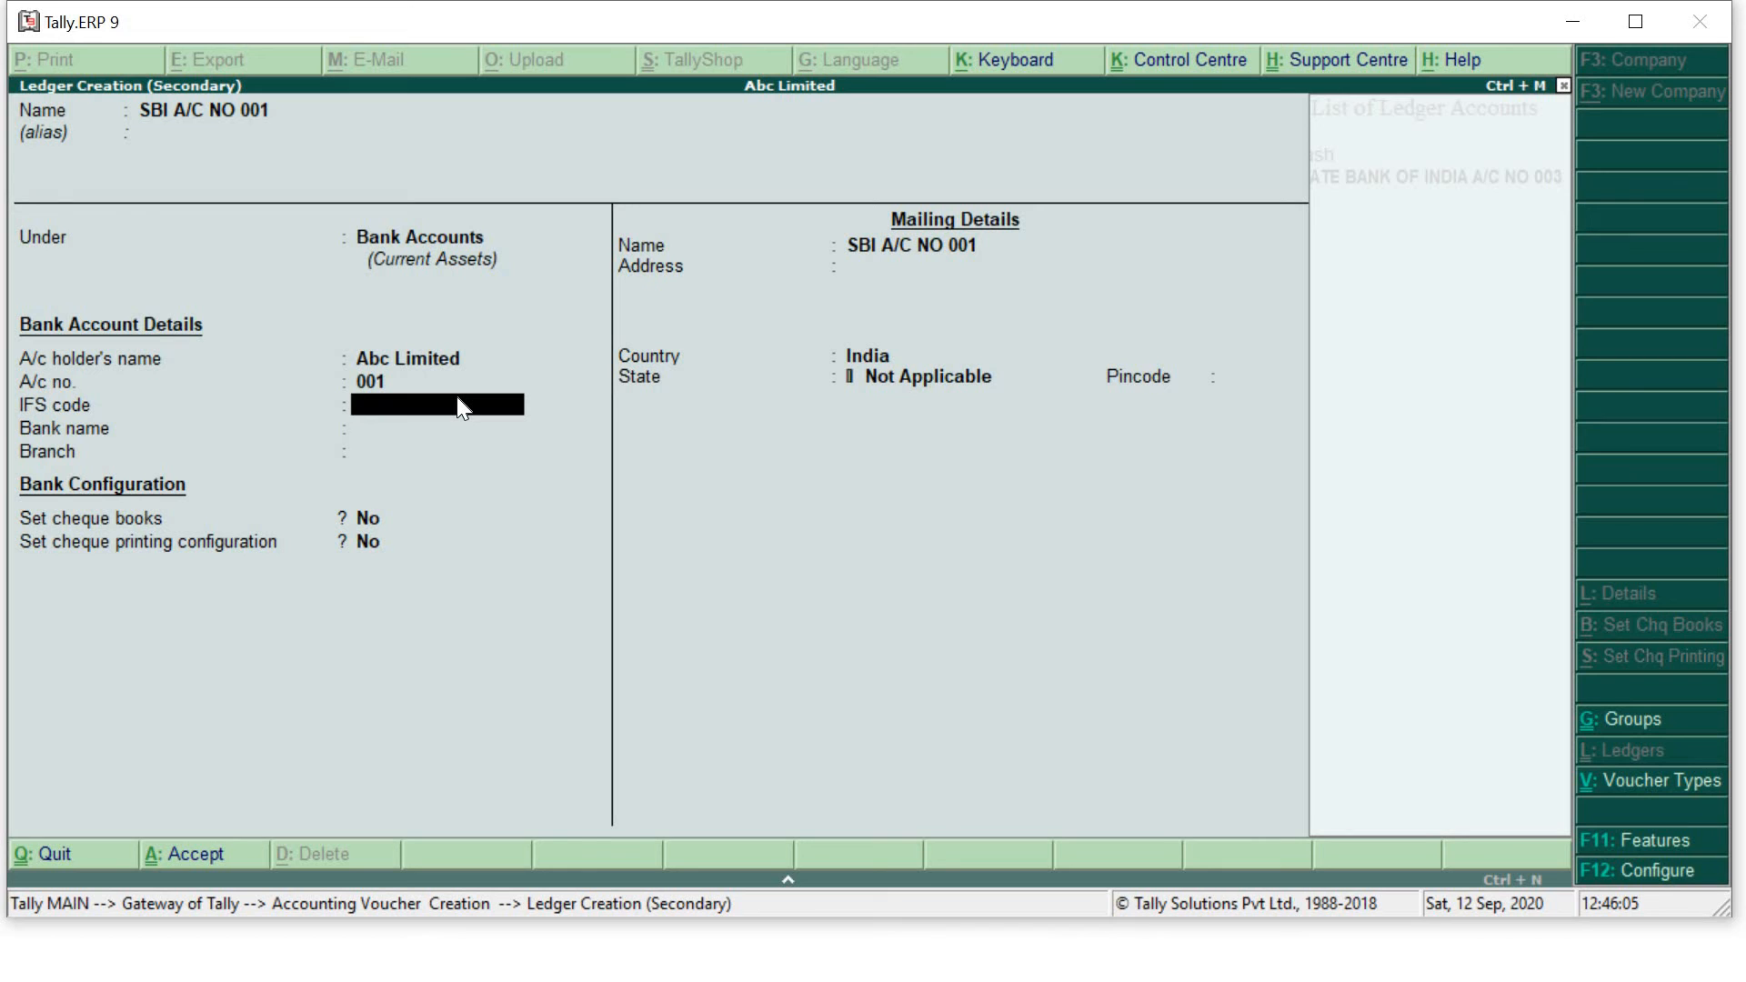
key("Return")
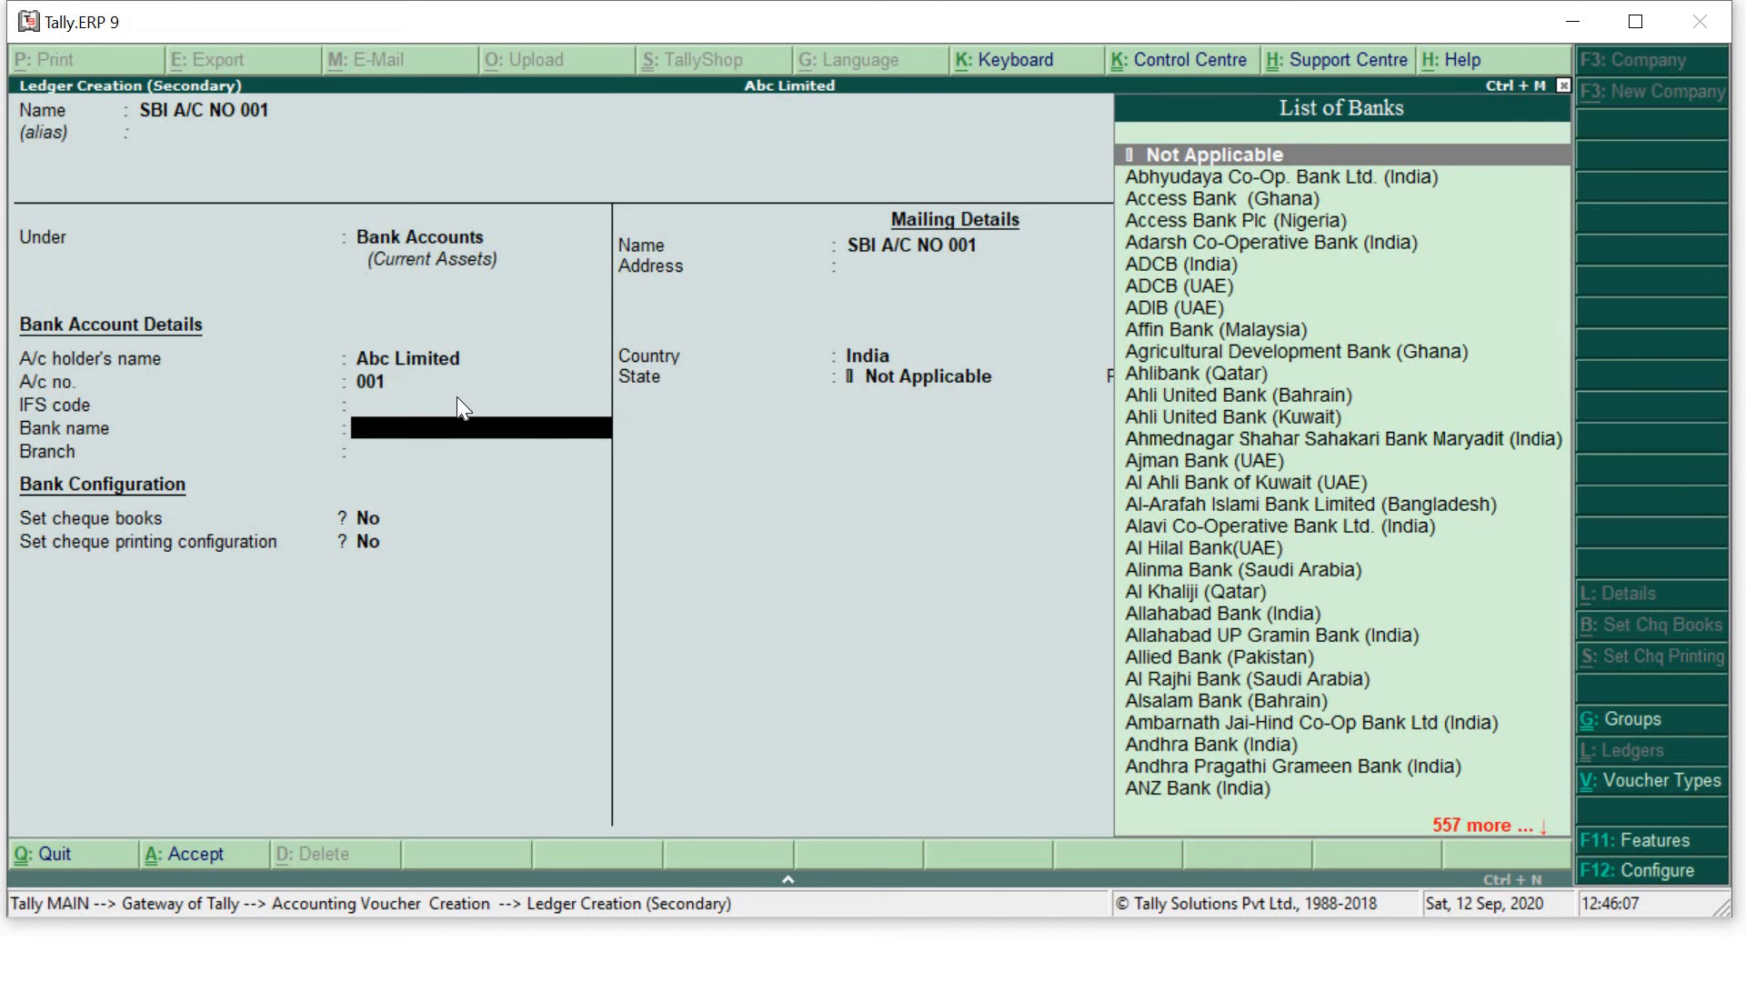
key("Return")
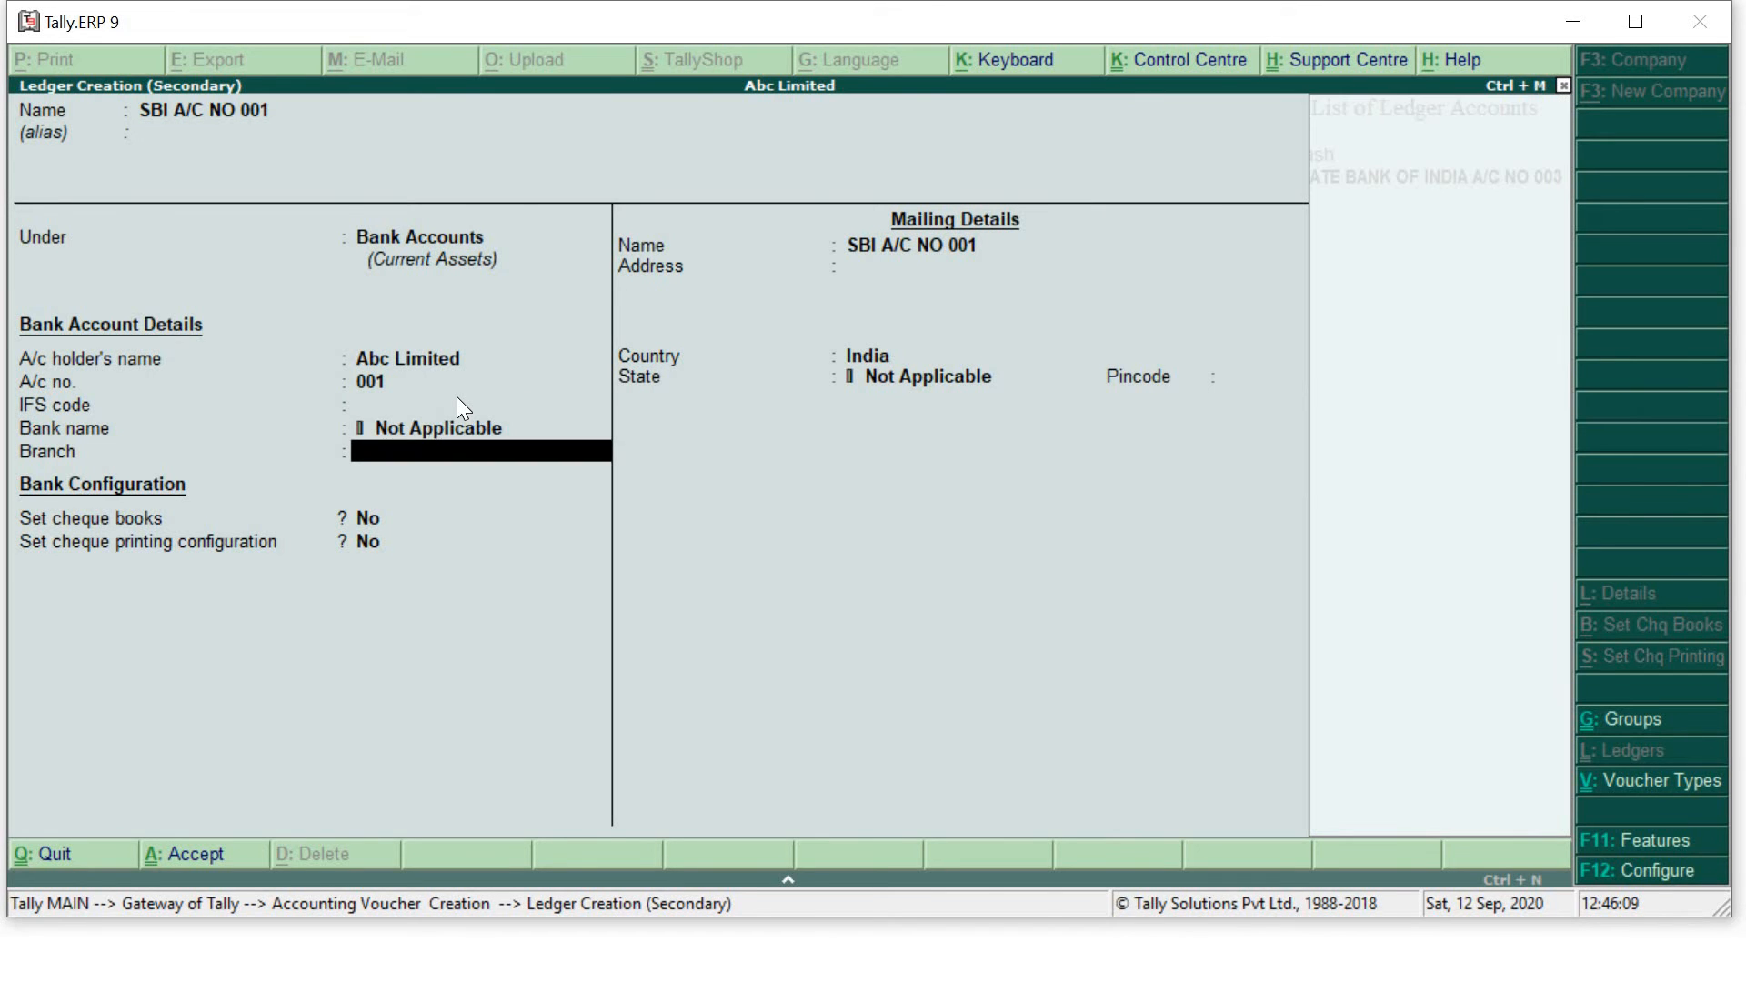
key("Return")
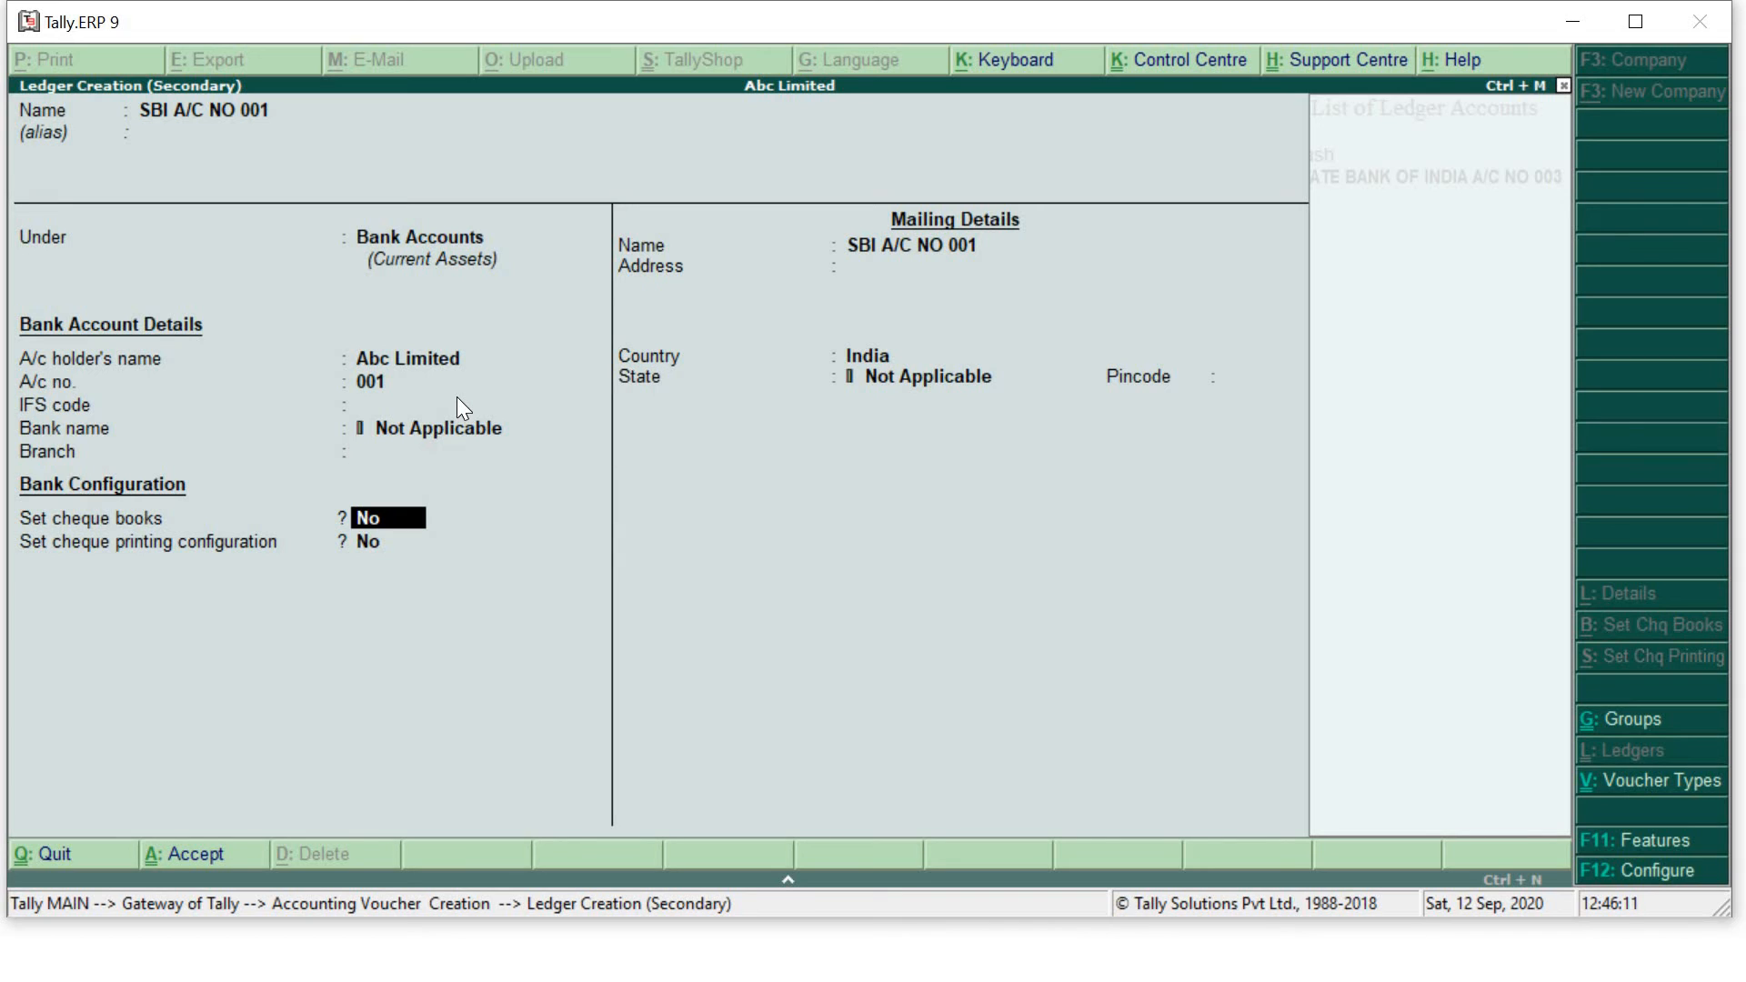
Step: Keep cheque books and cheque printing at No, accept the default mailing details, and save the bank ledger
key("Return")
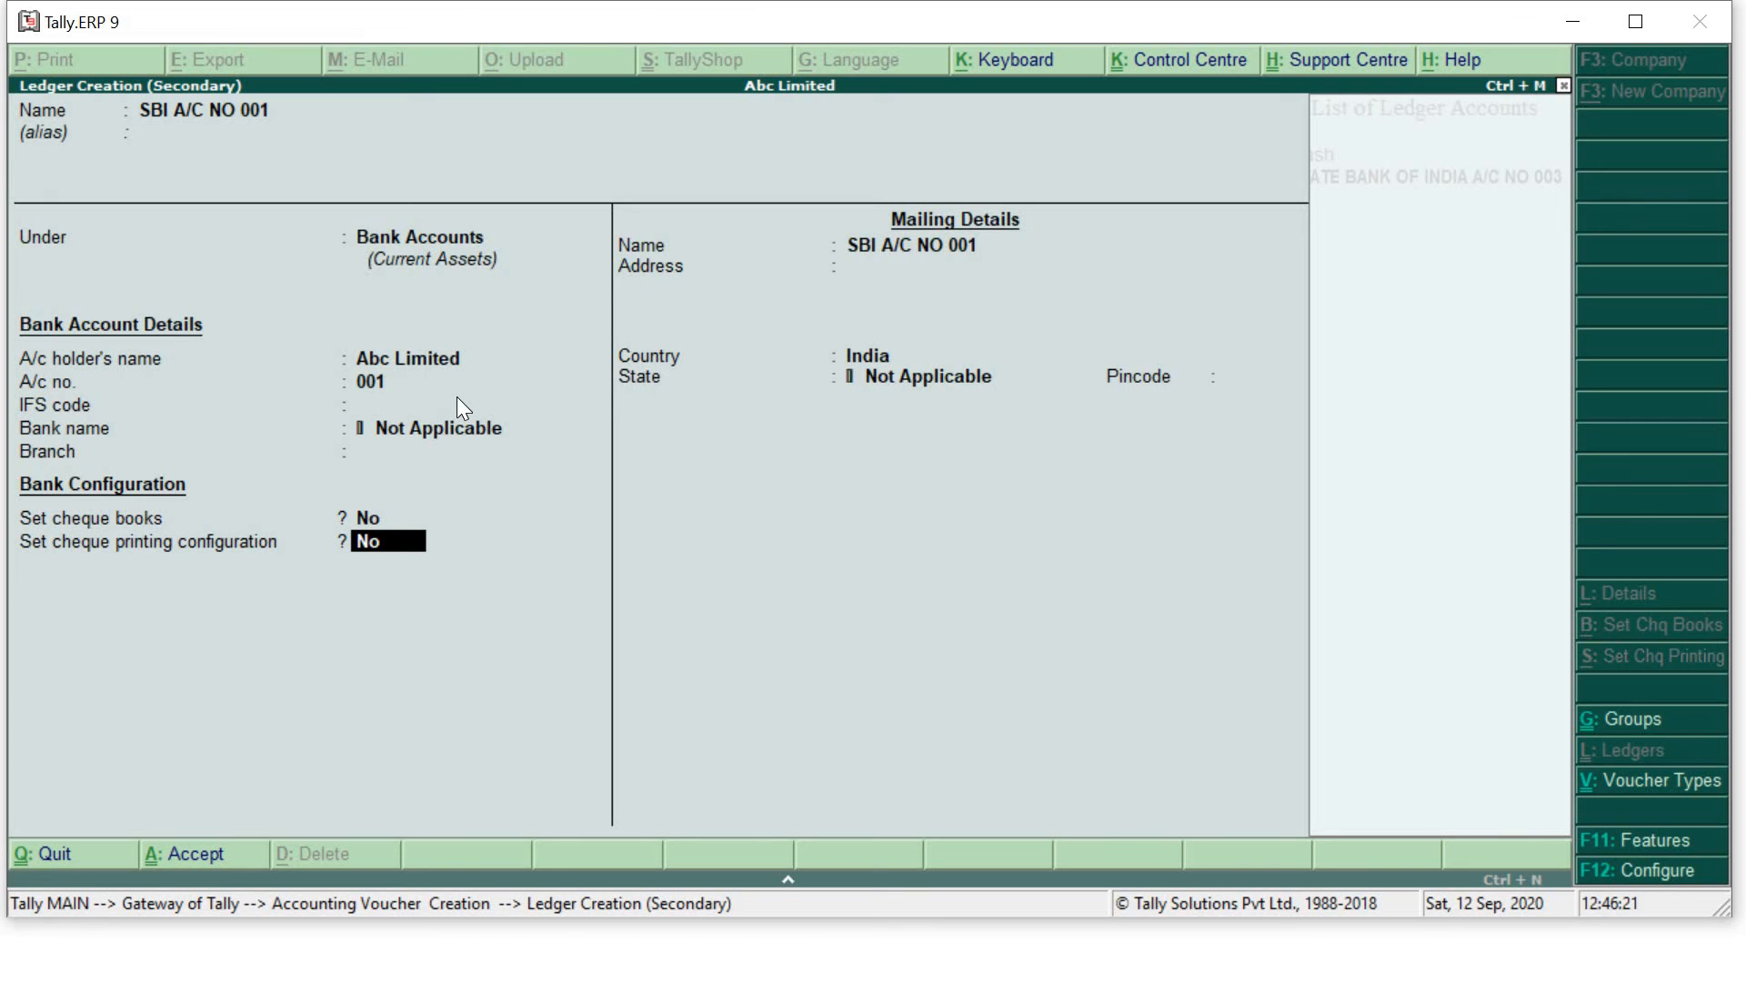
key("Return")
key("Return")
key("Return")
key("Return")
key("Return")
key("Return")
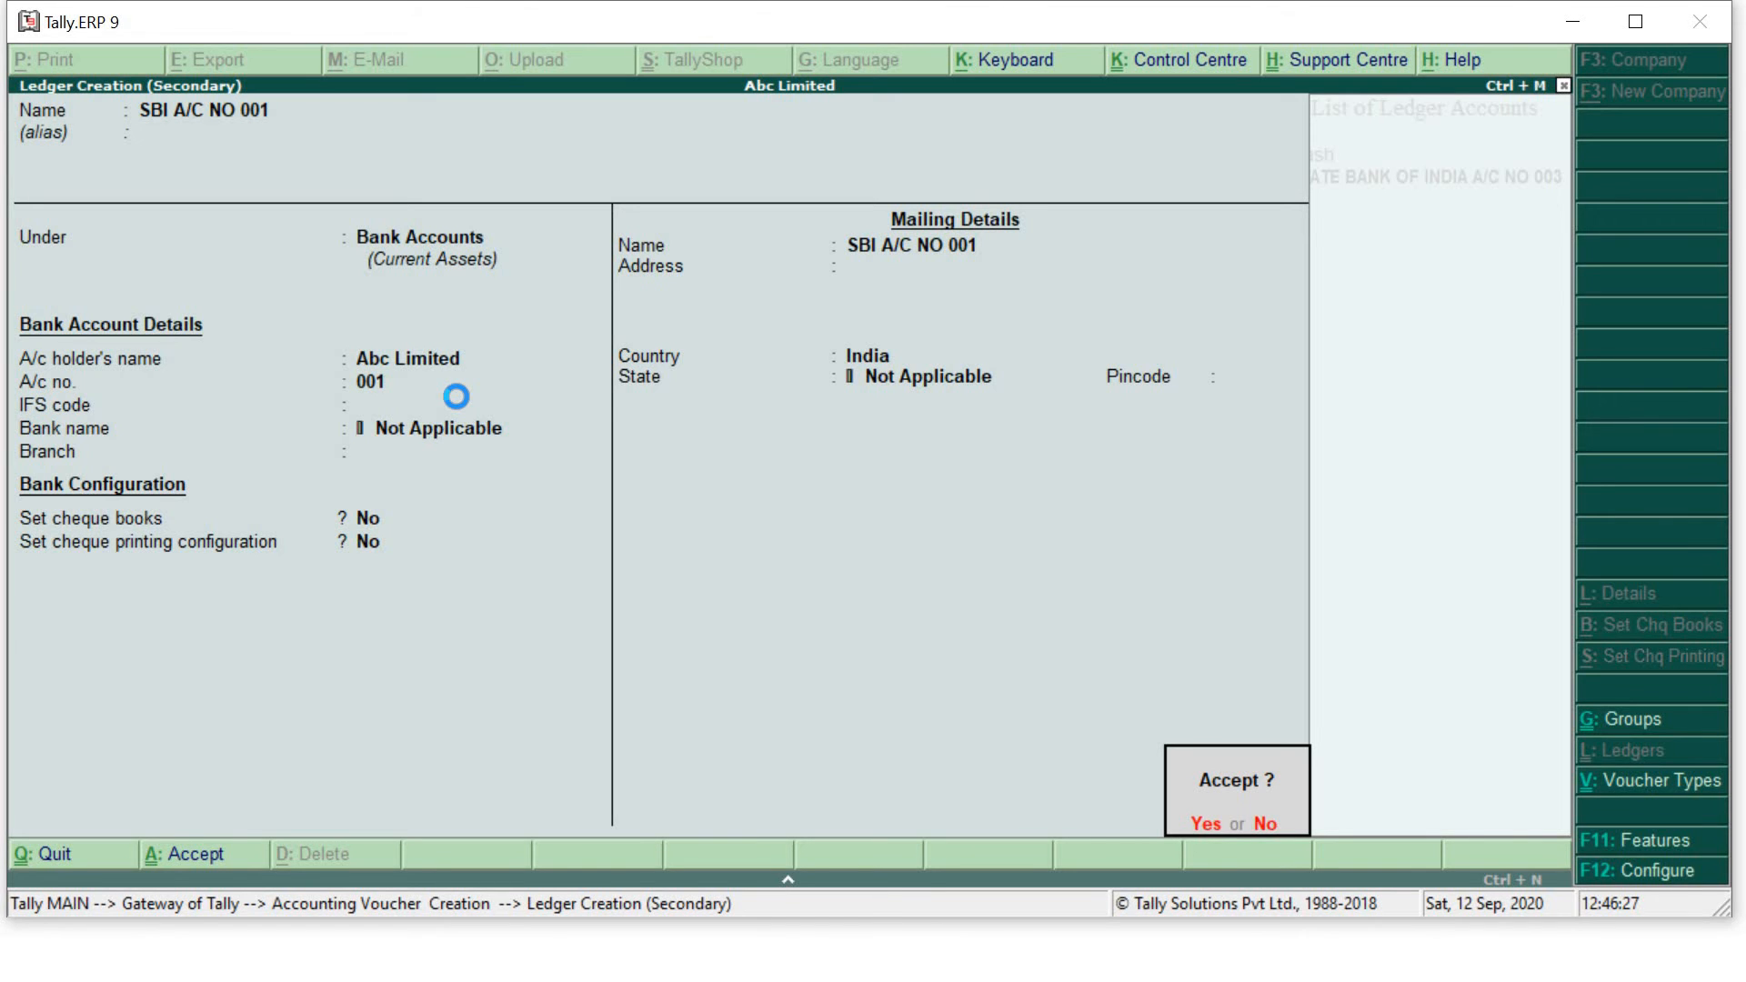
key("Return")
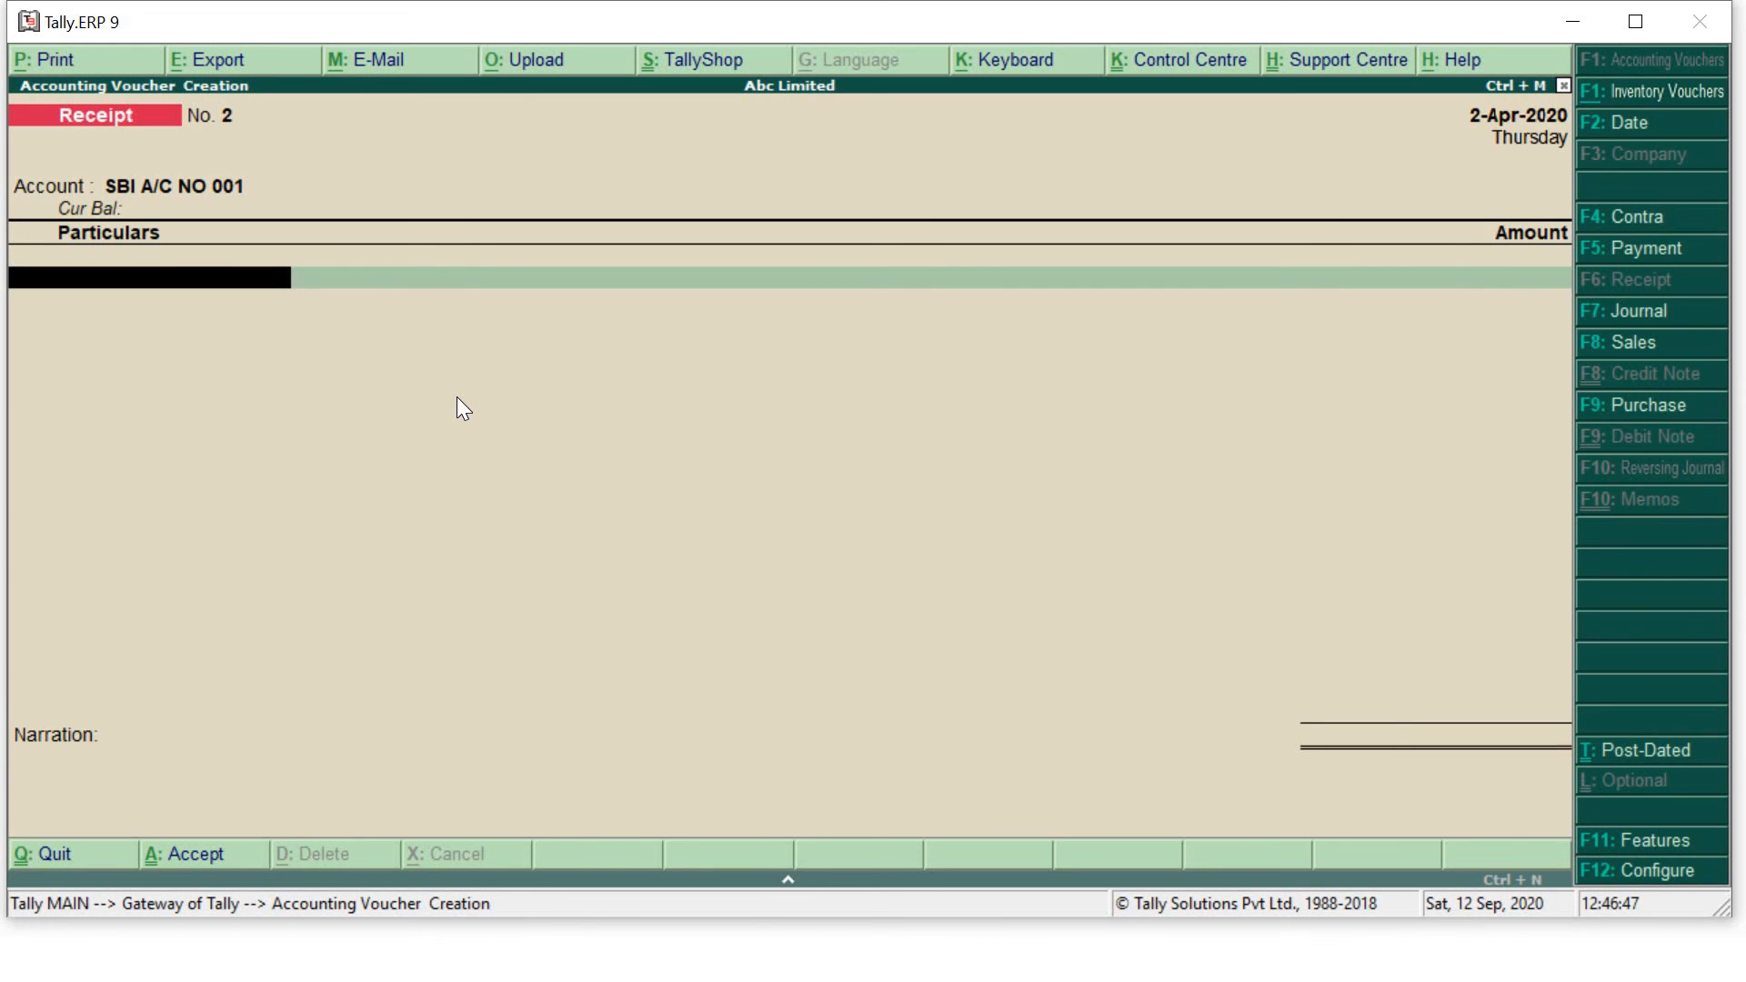
Step: Create a new ledger for the receipt's particulars line and name it BANK INTEREST RECEIVED
key("alt+c")
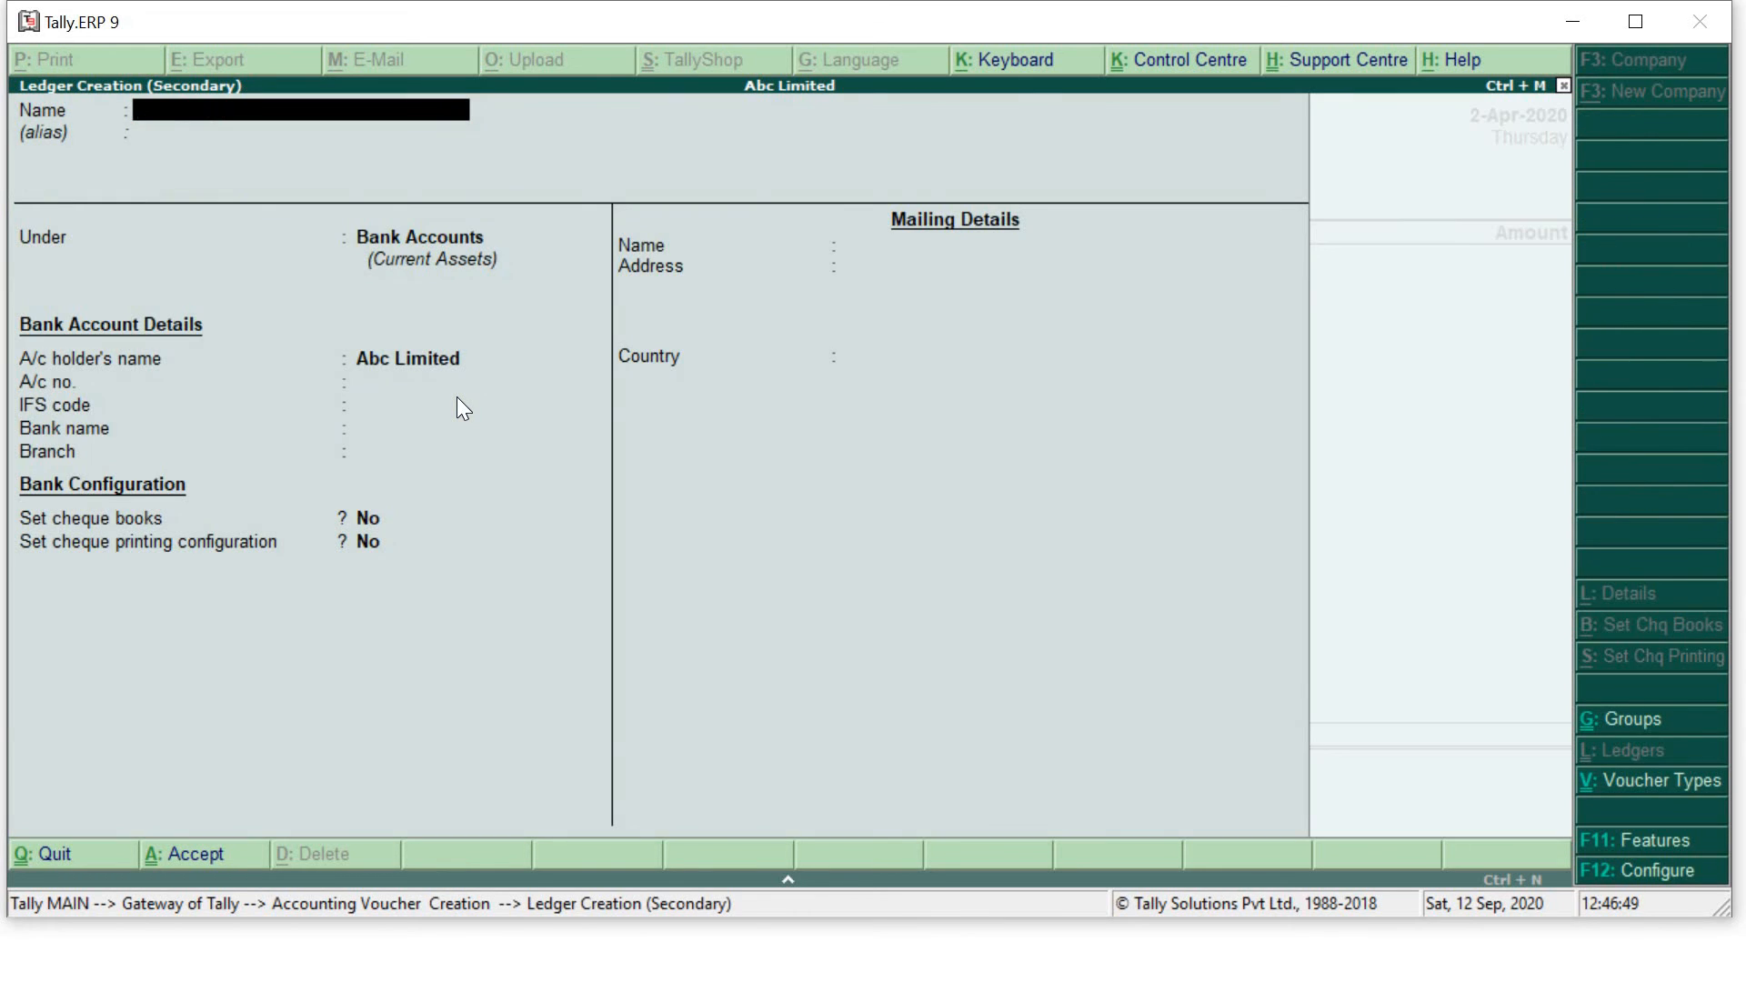
type("BANK INTEREST RECE")
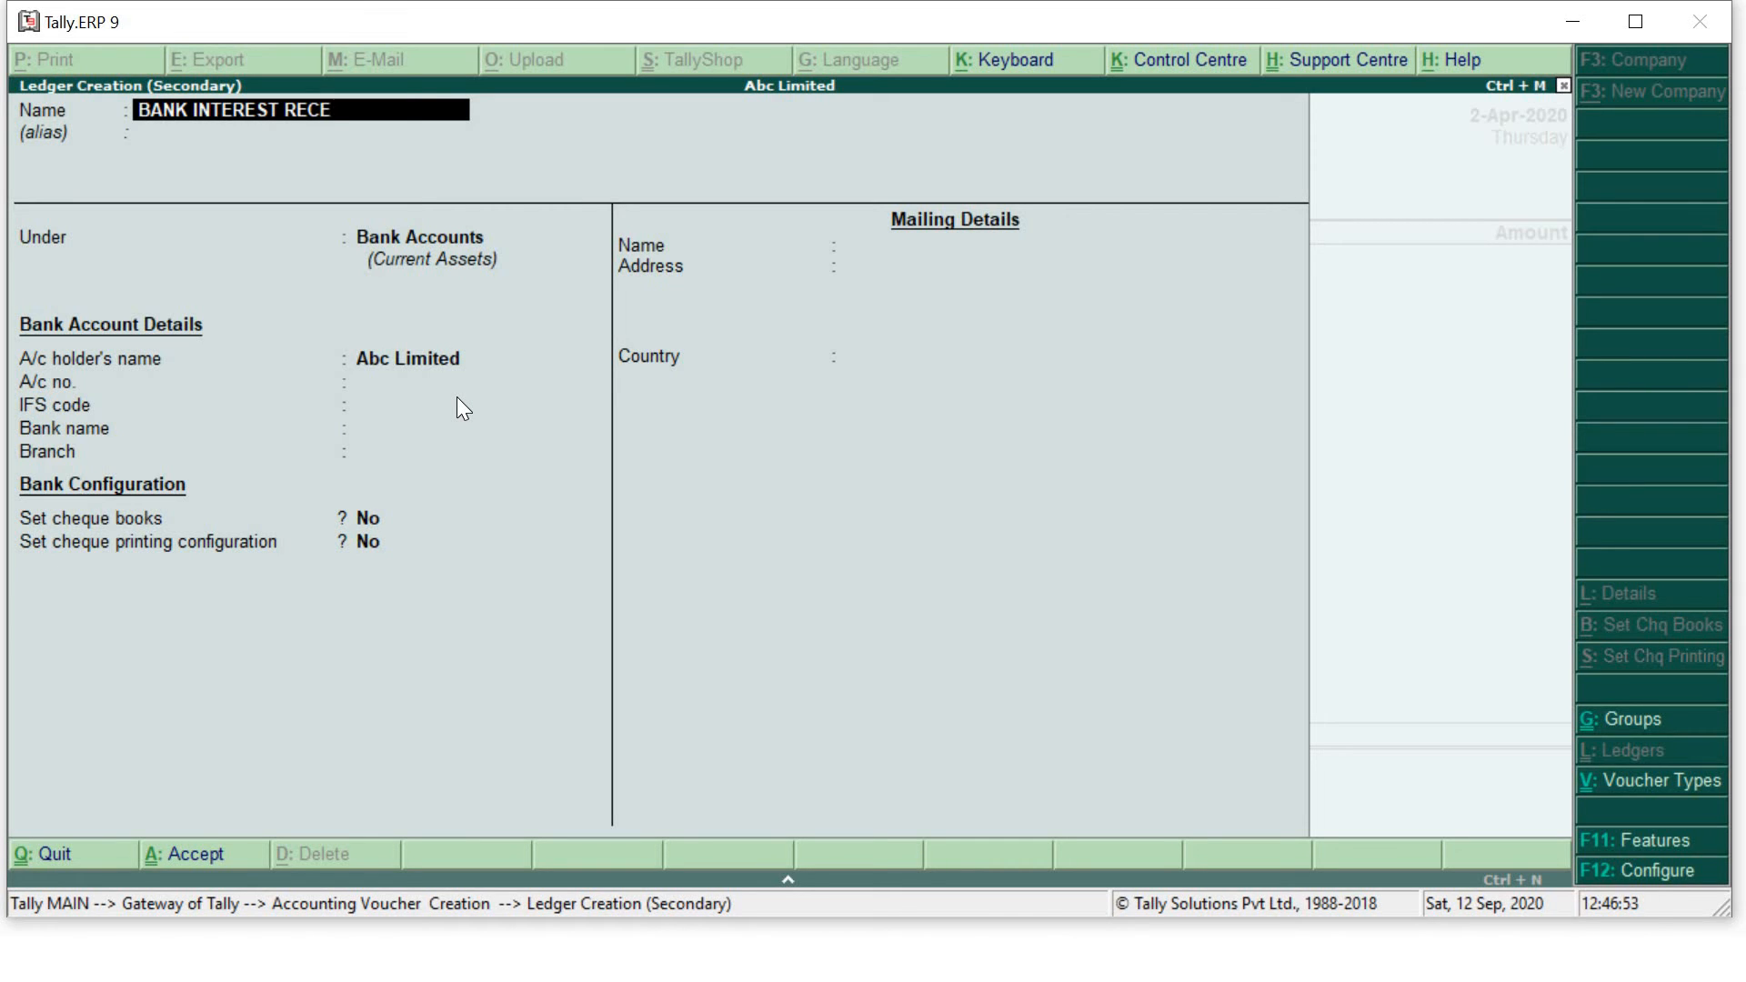
type("IVED")
key("Return")
key("Return")
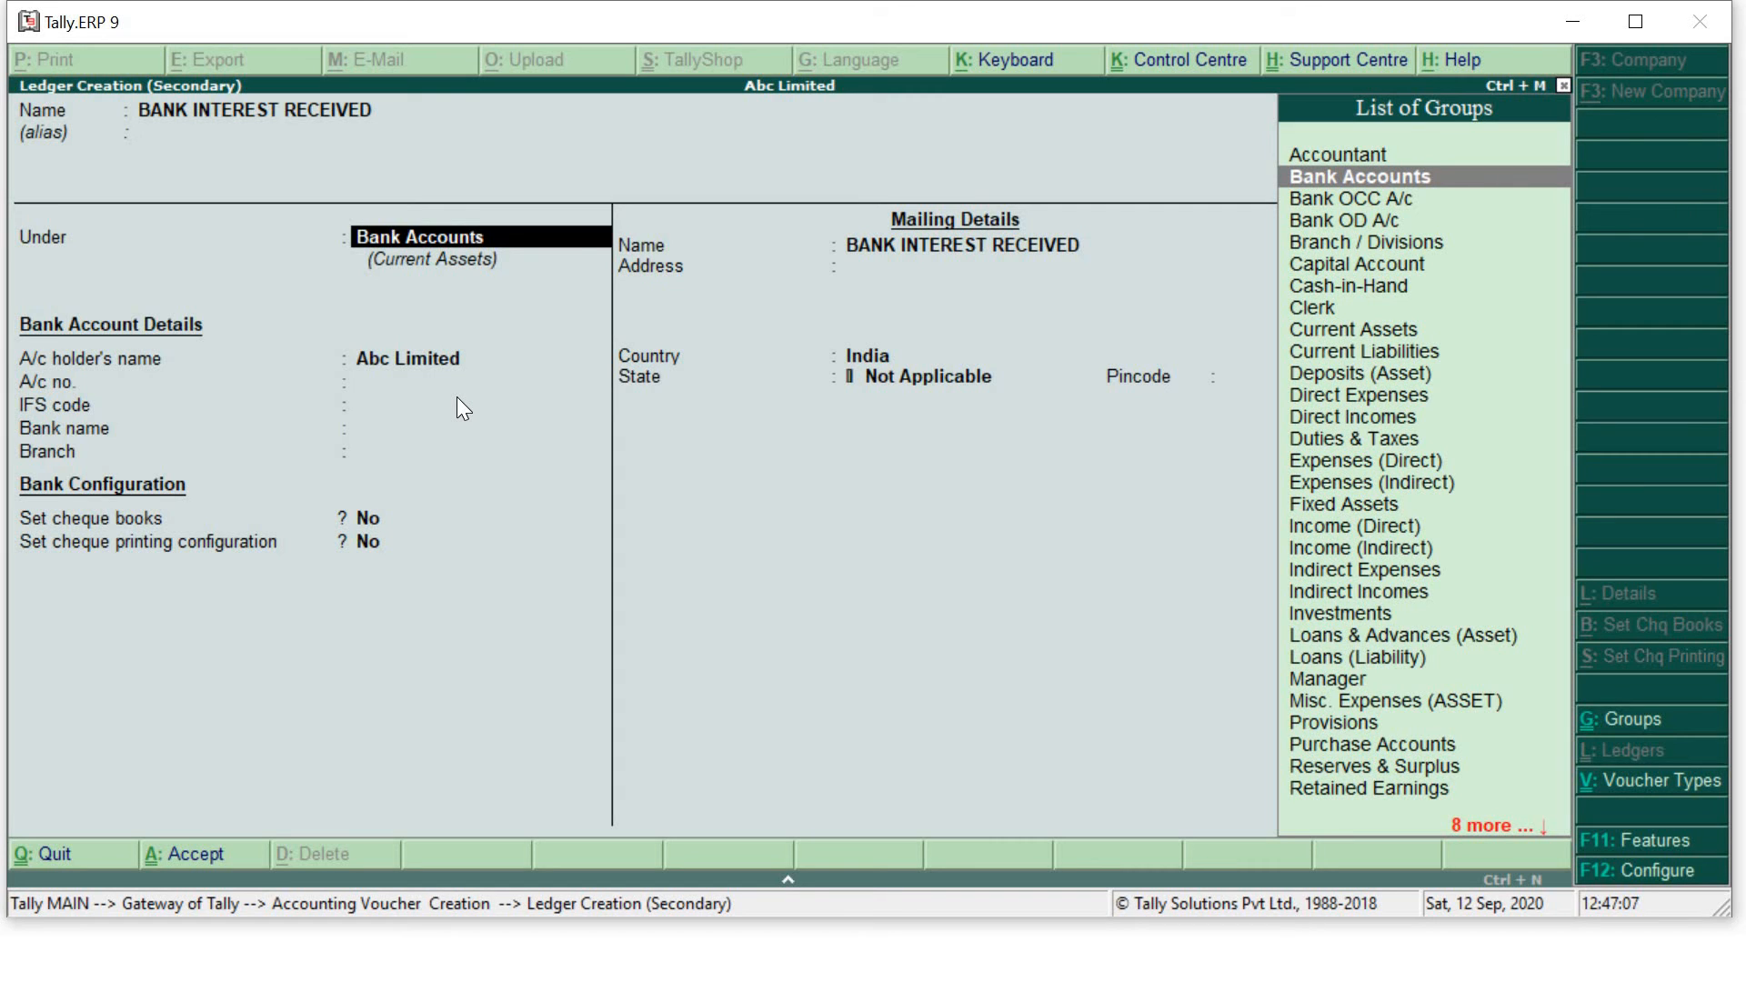
Step: Place the interest ledger under Indirect Incomes and save it with the remaining defaults
type("INDI")
key("Down")
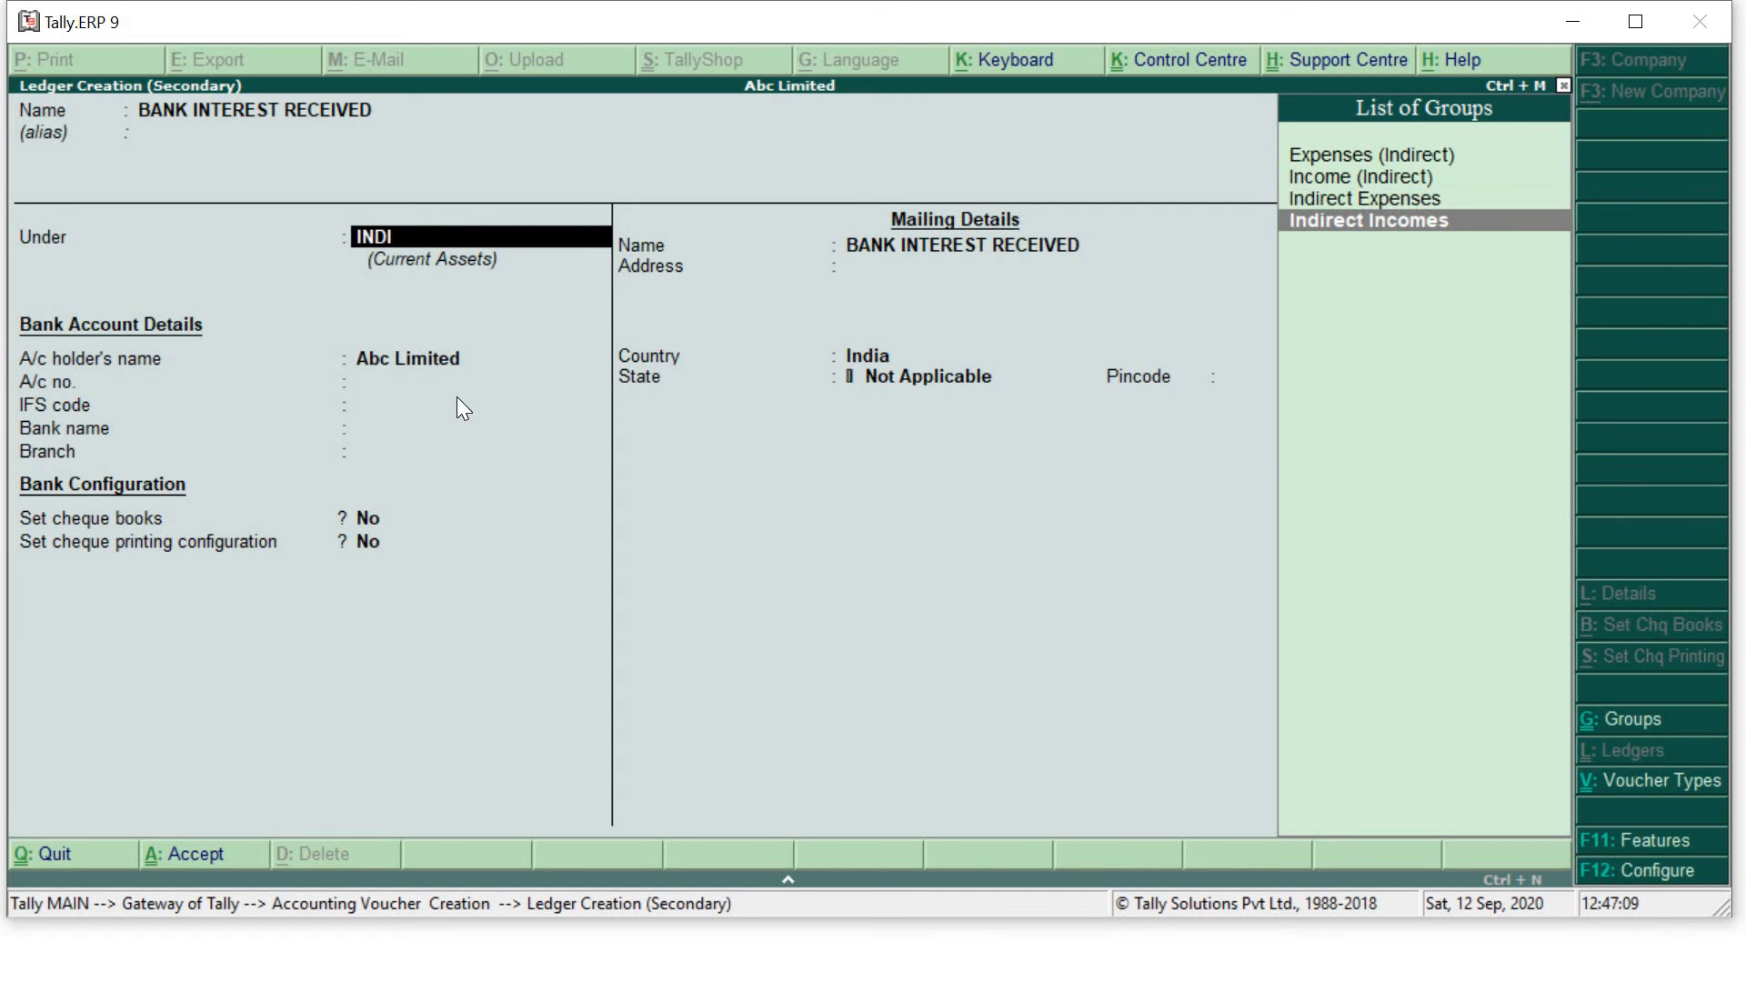
key("Return")
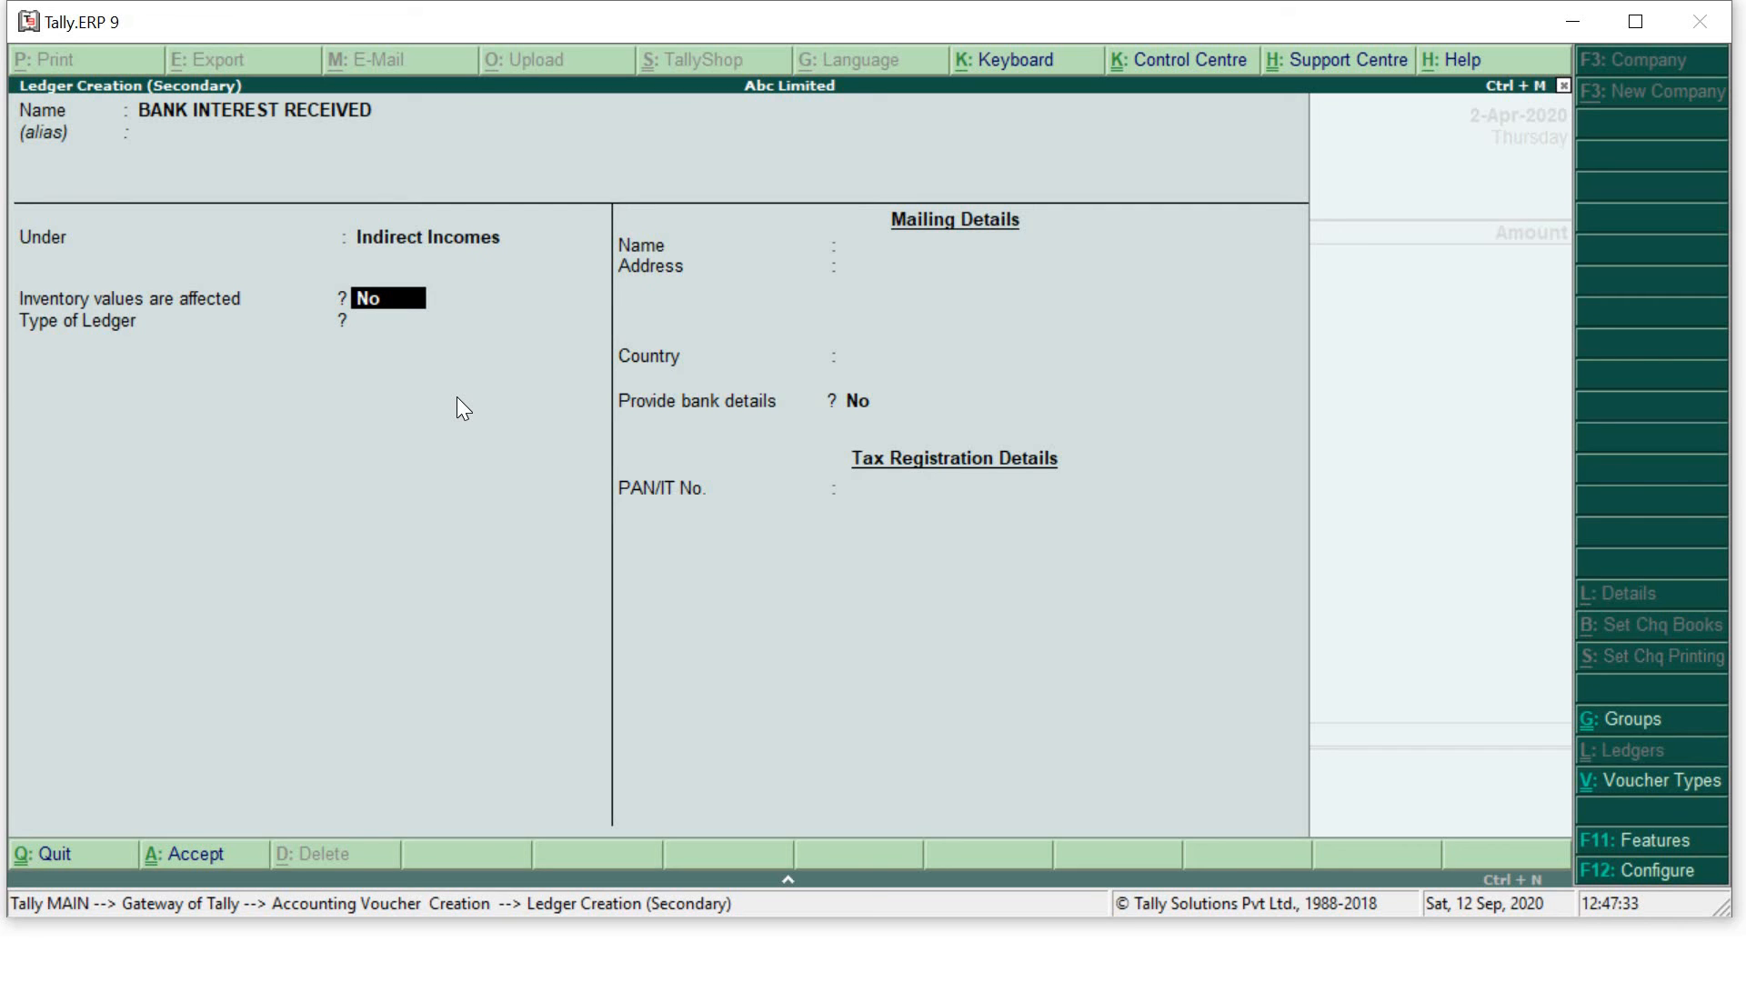
key("Return")
key("Return")
key("Return")
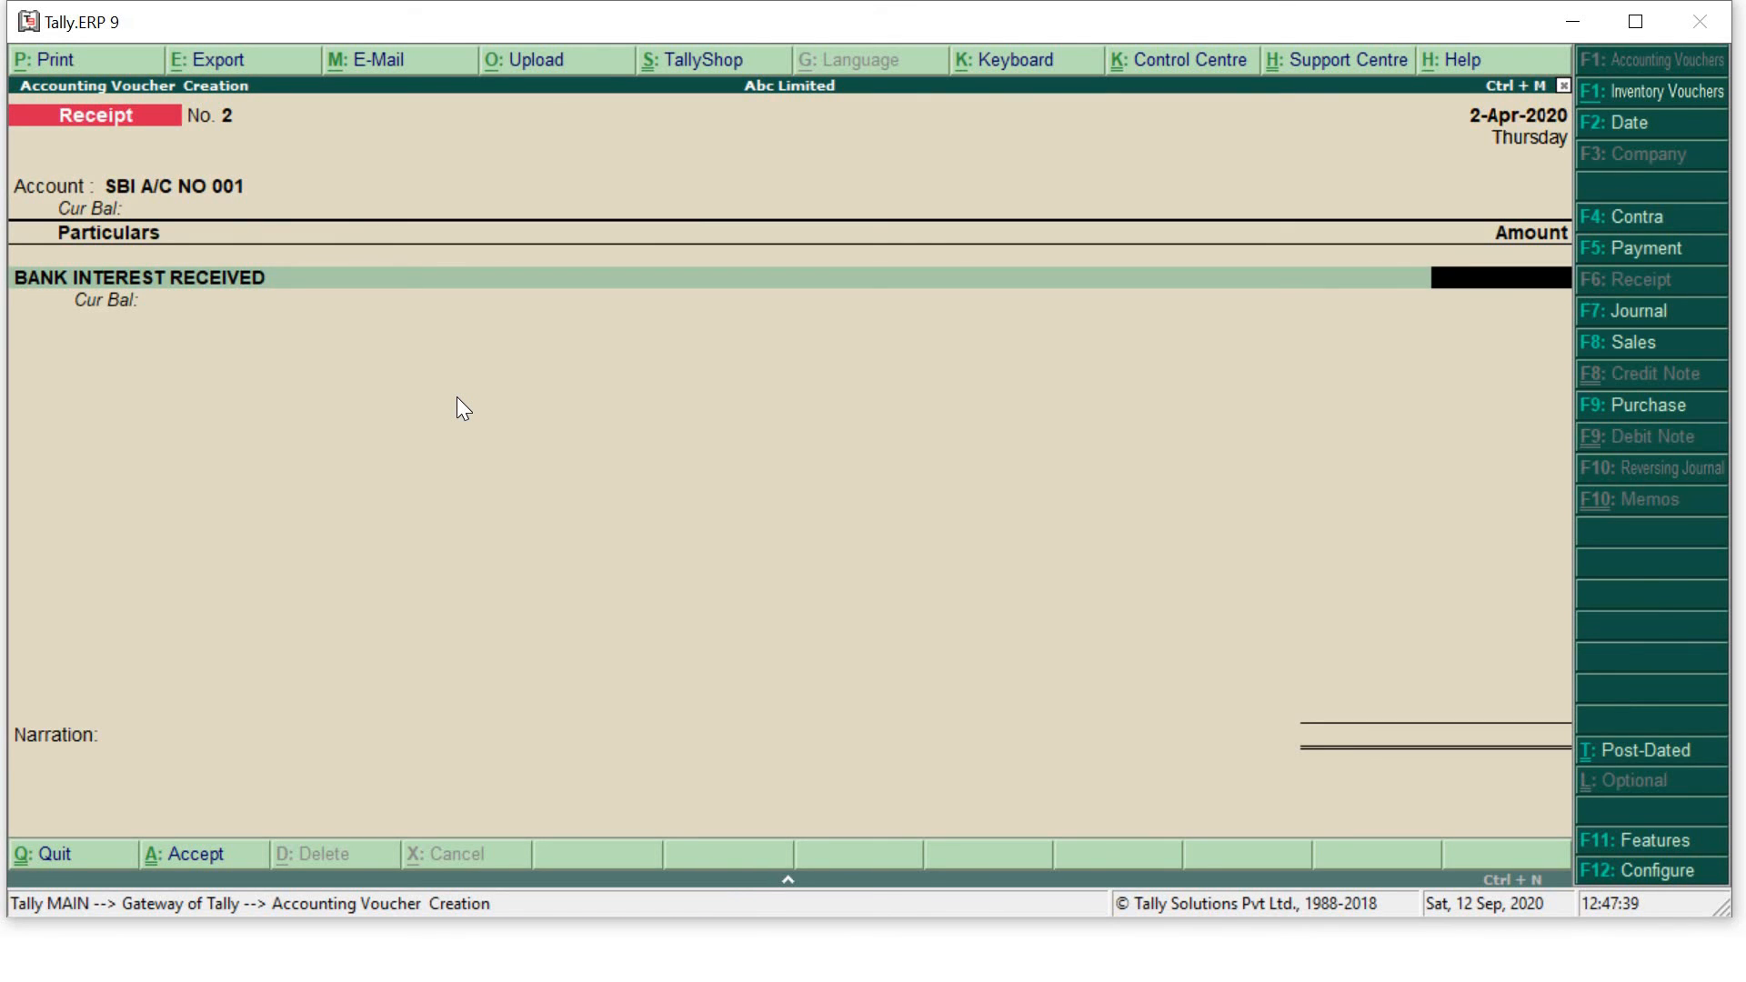
Step: Enter 1600 as the amount of bank interest received and finish the particulars entries
type("1600")
key("Return")
key("Return")
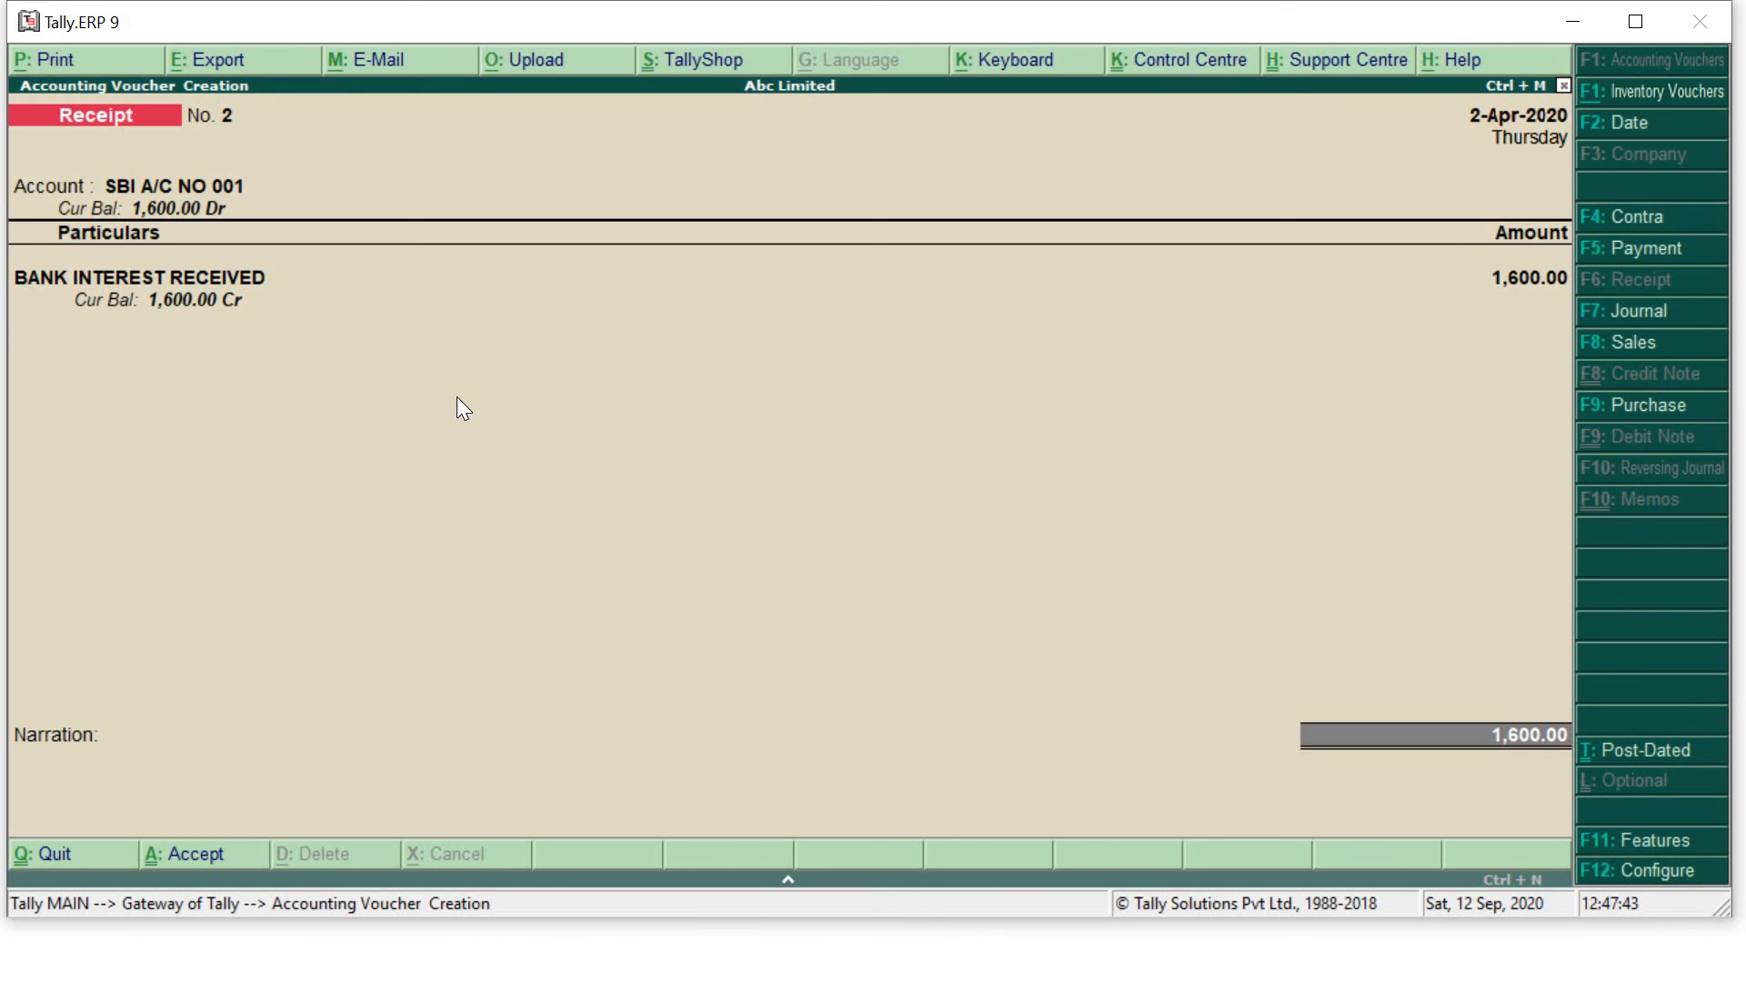
Step: Accept the bank allocation as Cheque/DD for 1,600.00 dated 2-Apr-2020, leaving the instrument number and bank blank
key("Return")
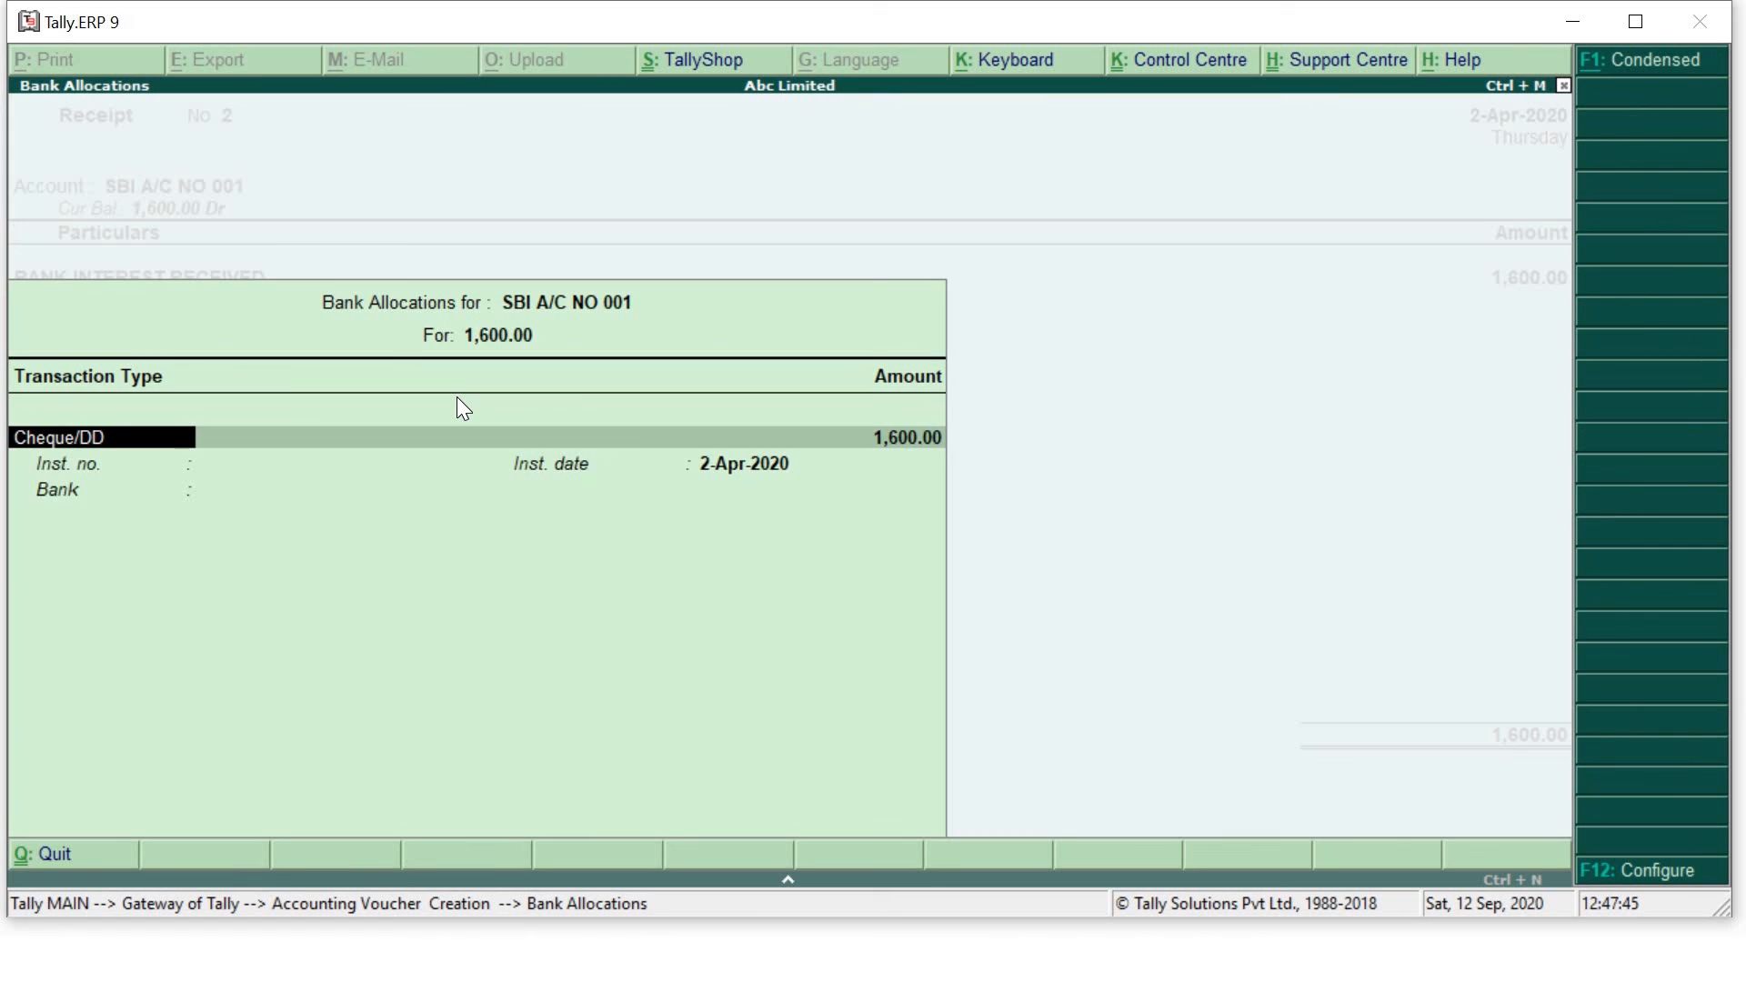
key("Return")
key("Return")
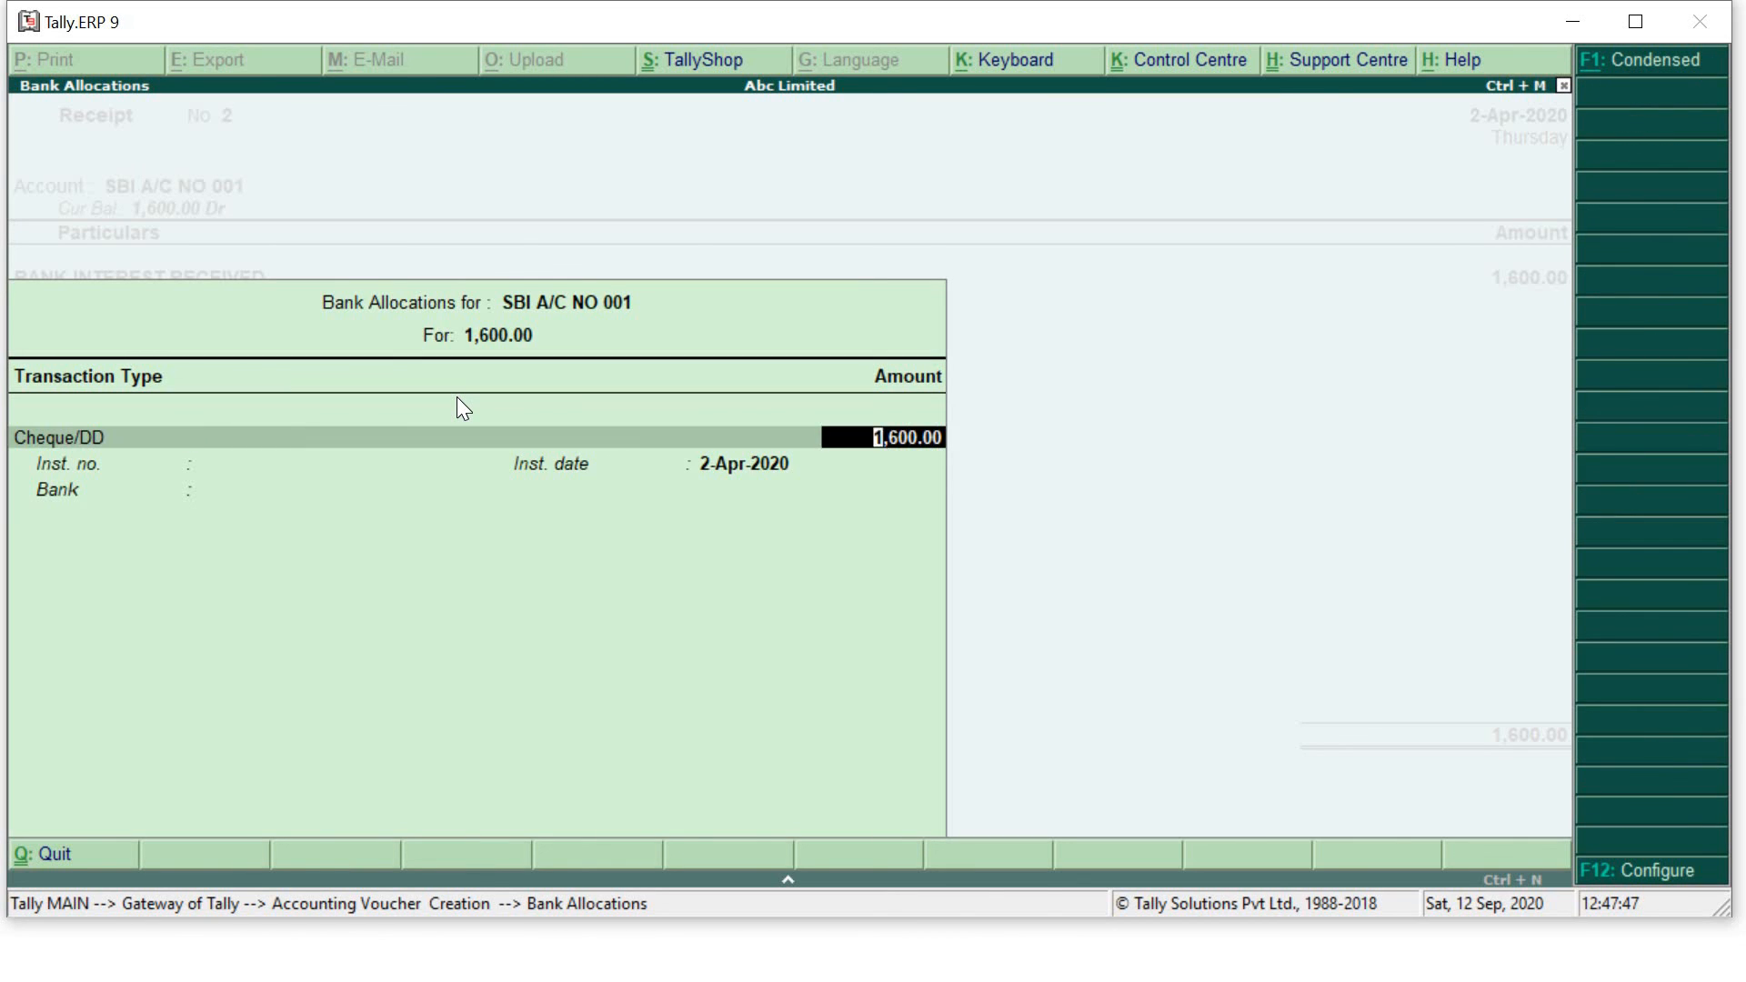
key("Return")
key("Return")
key("Return")
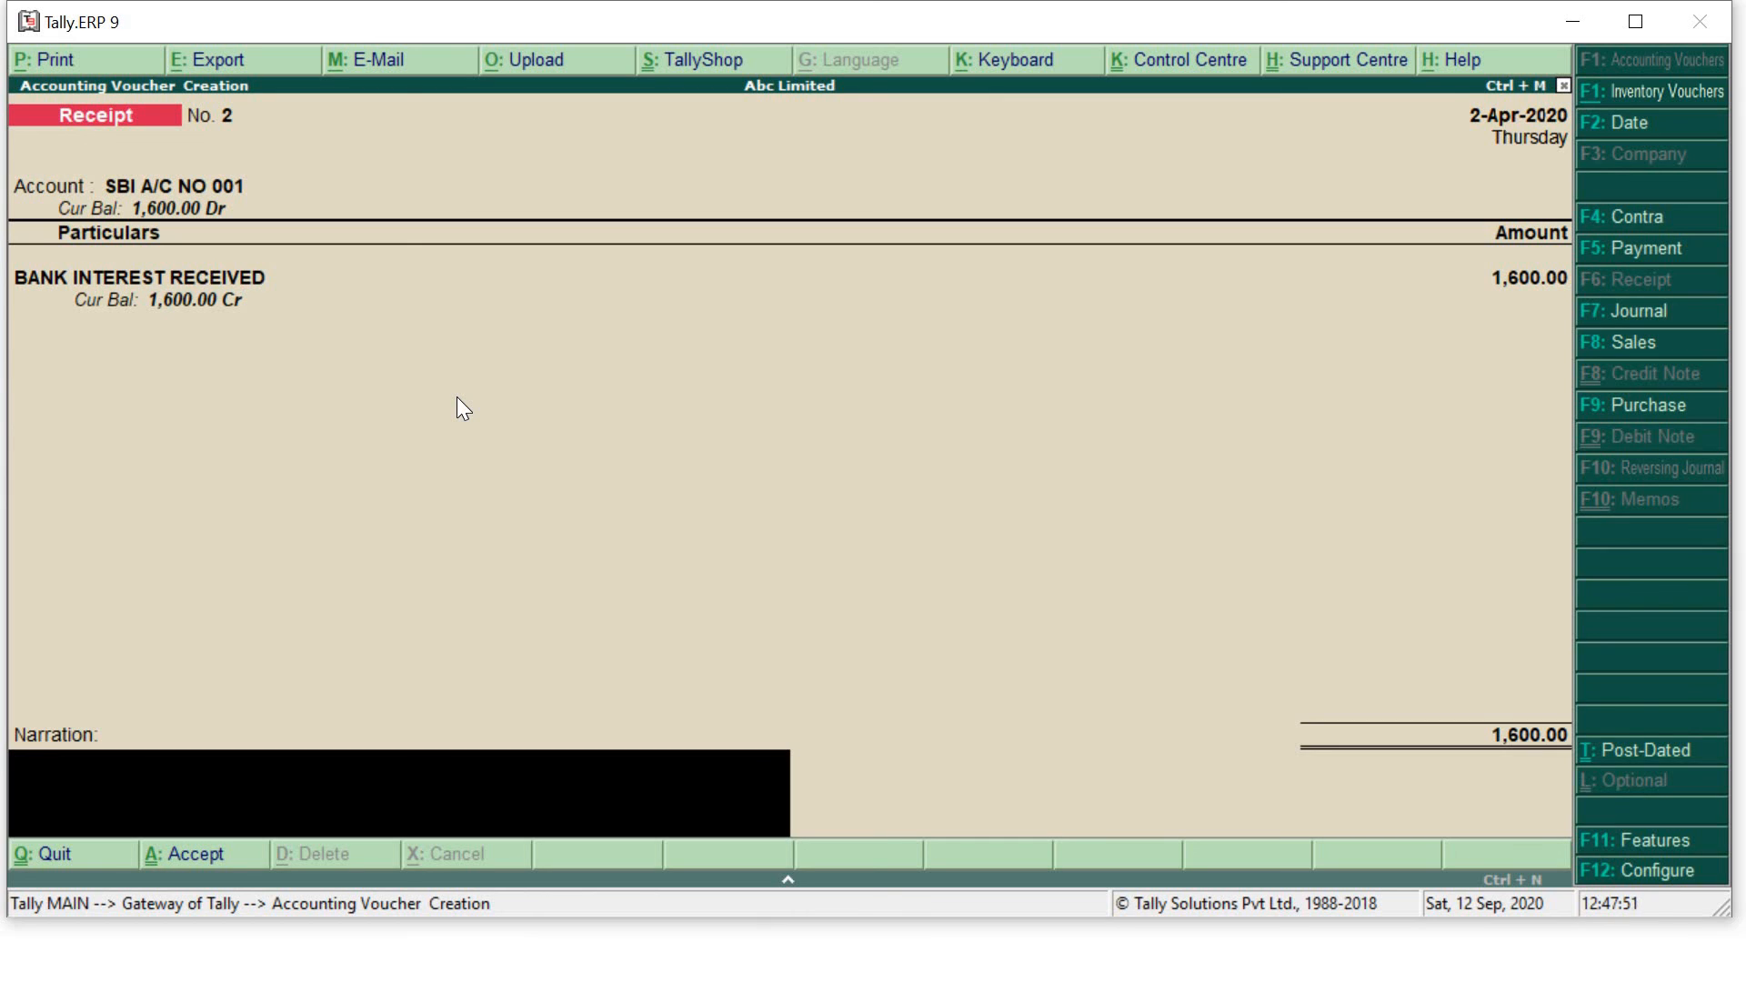
Step: Enter the narration "BEING BANK INTEREST RECEIVED ON FD (005)" and accept the receipt voucher
type("BEING BANK INTEREST R")
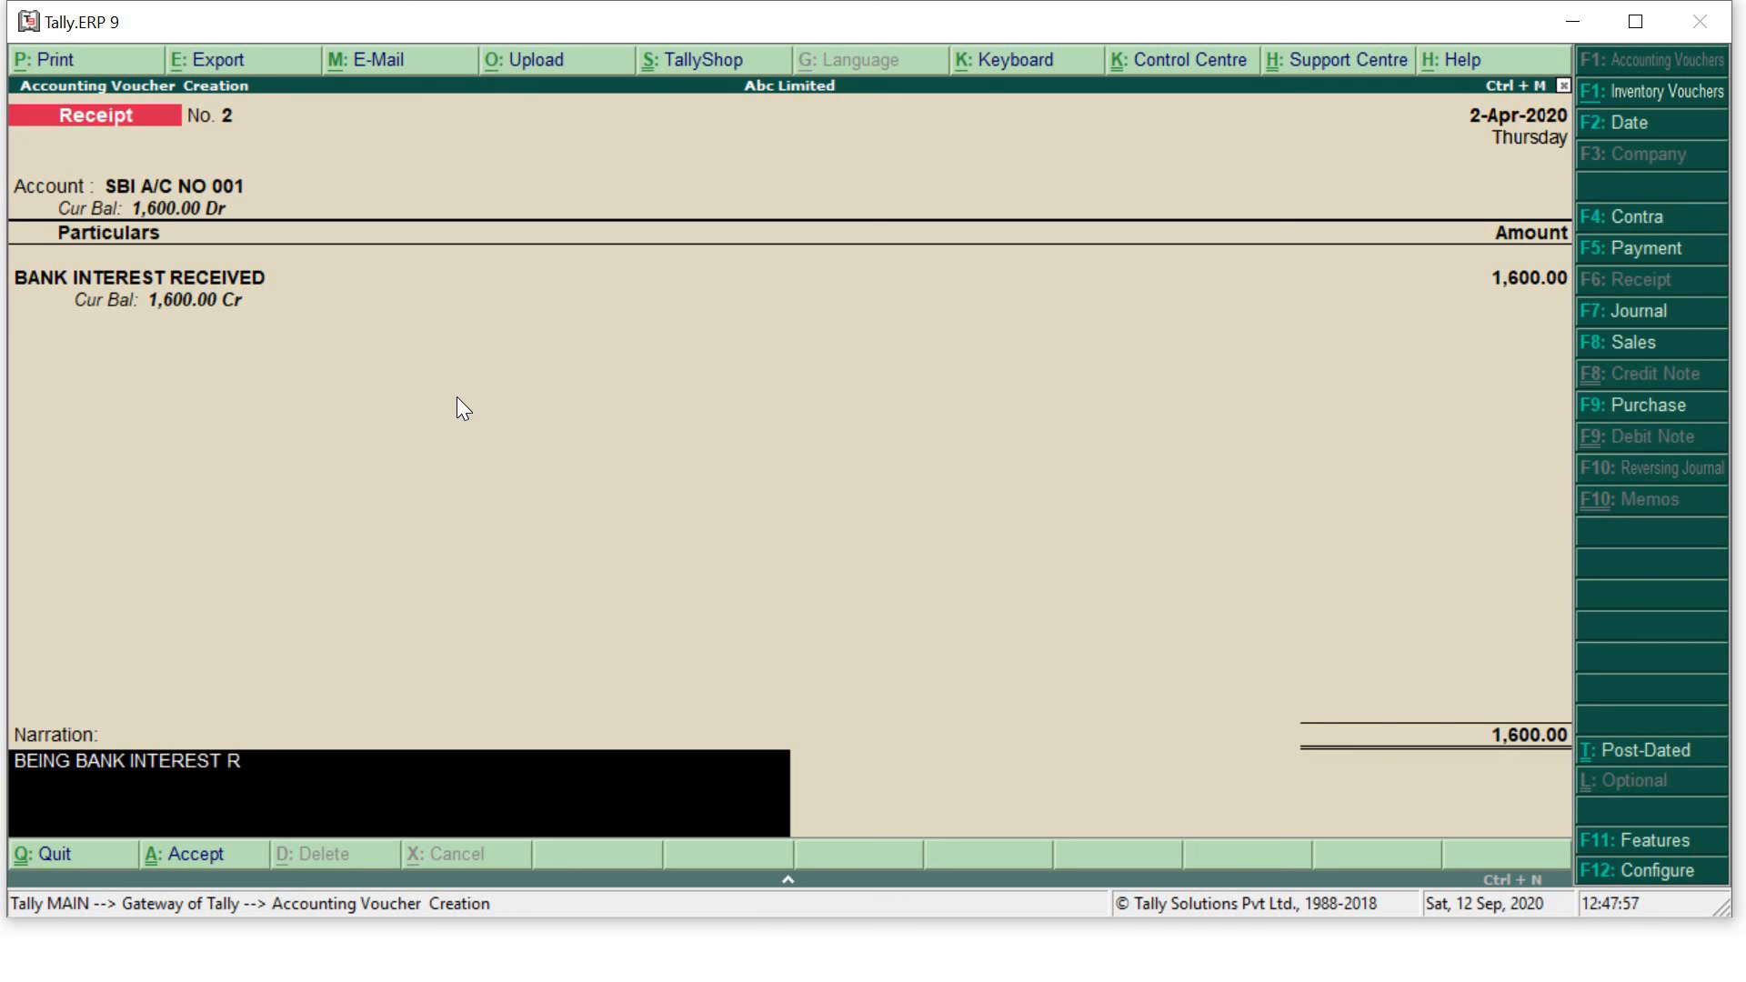
type("ECEIVED ON fd")
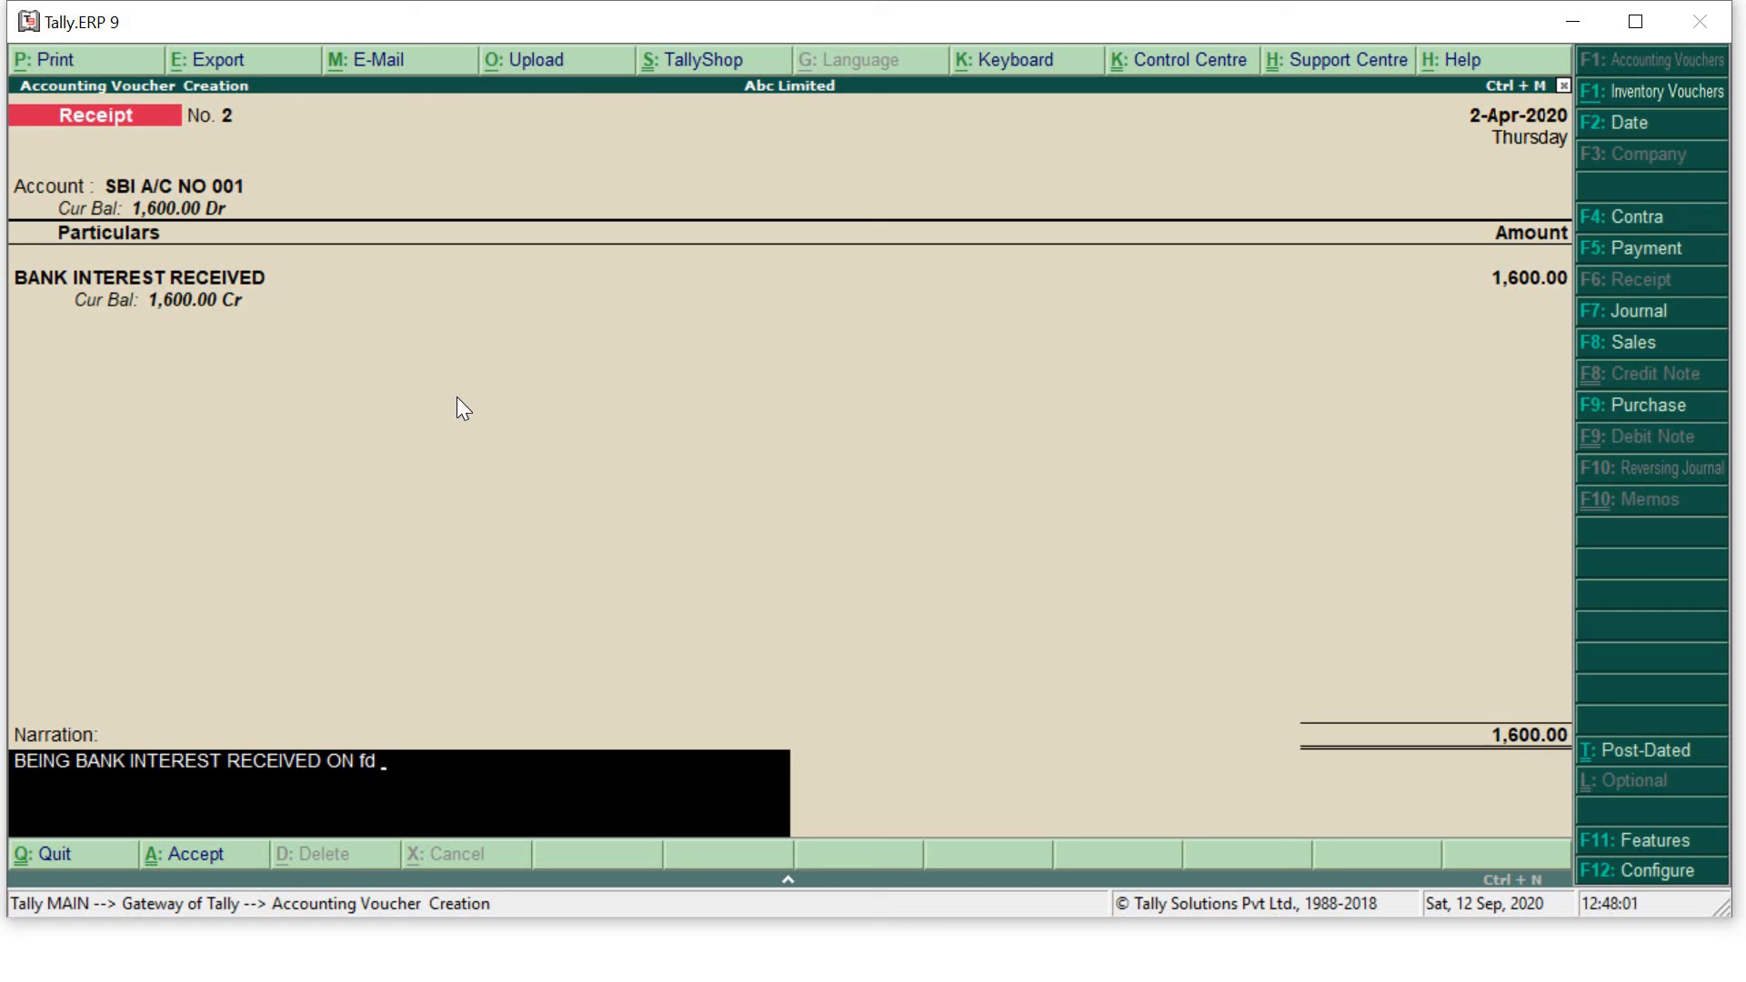
key("BackSpace")
key("BackSpace")
type("FD (005)")
key("Return")
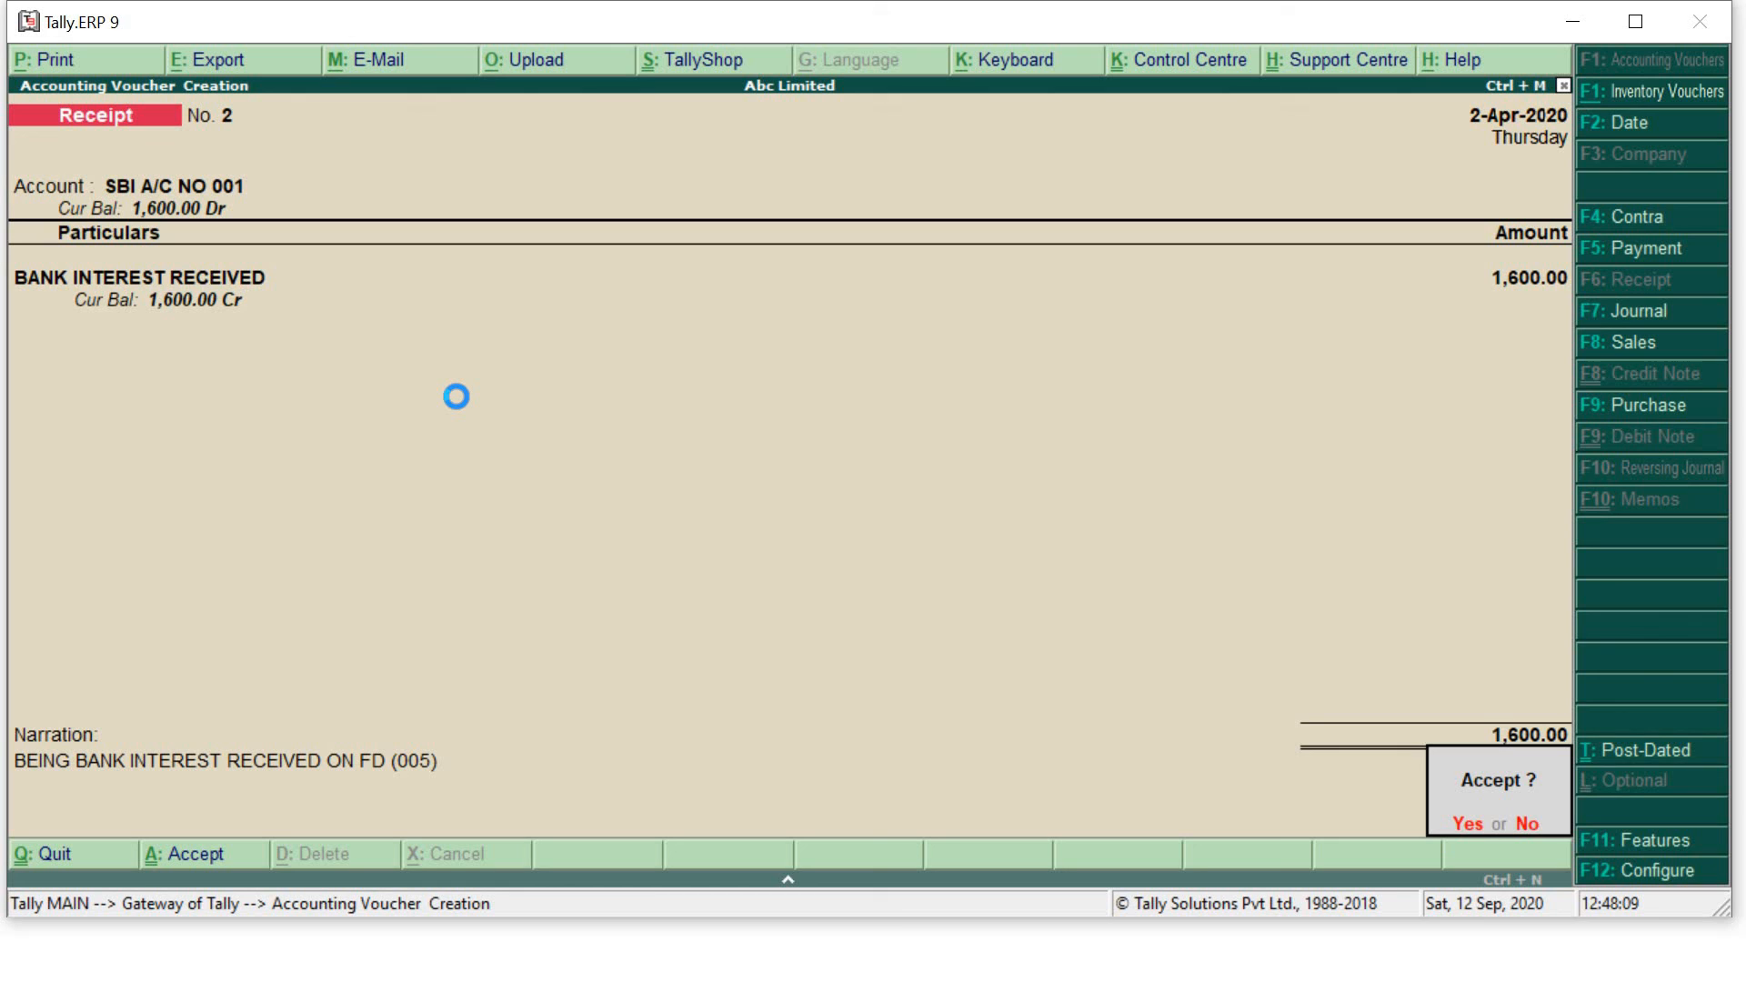
key("y")
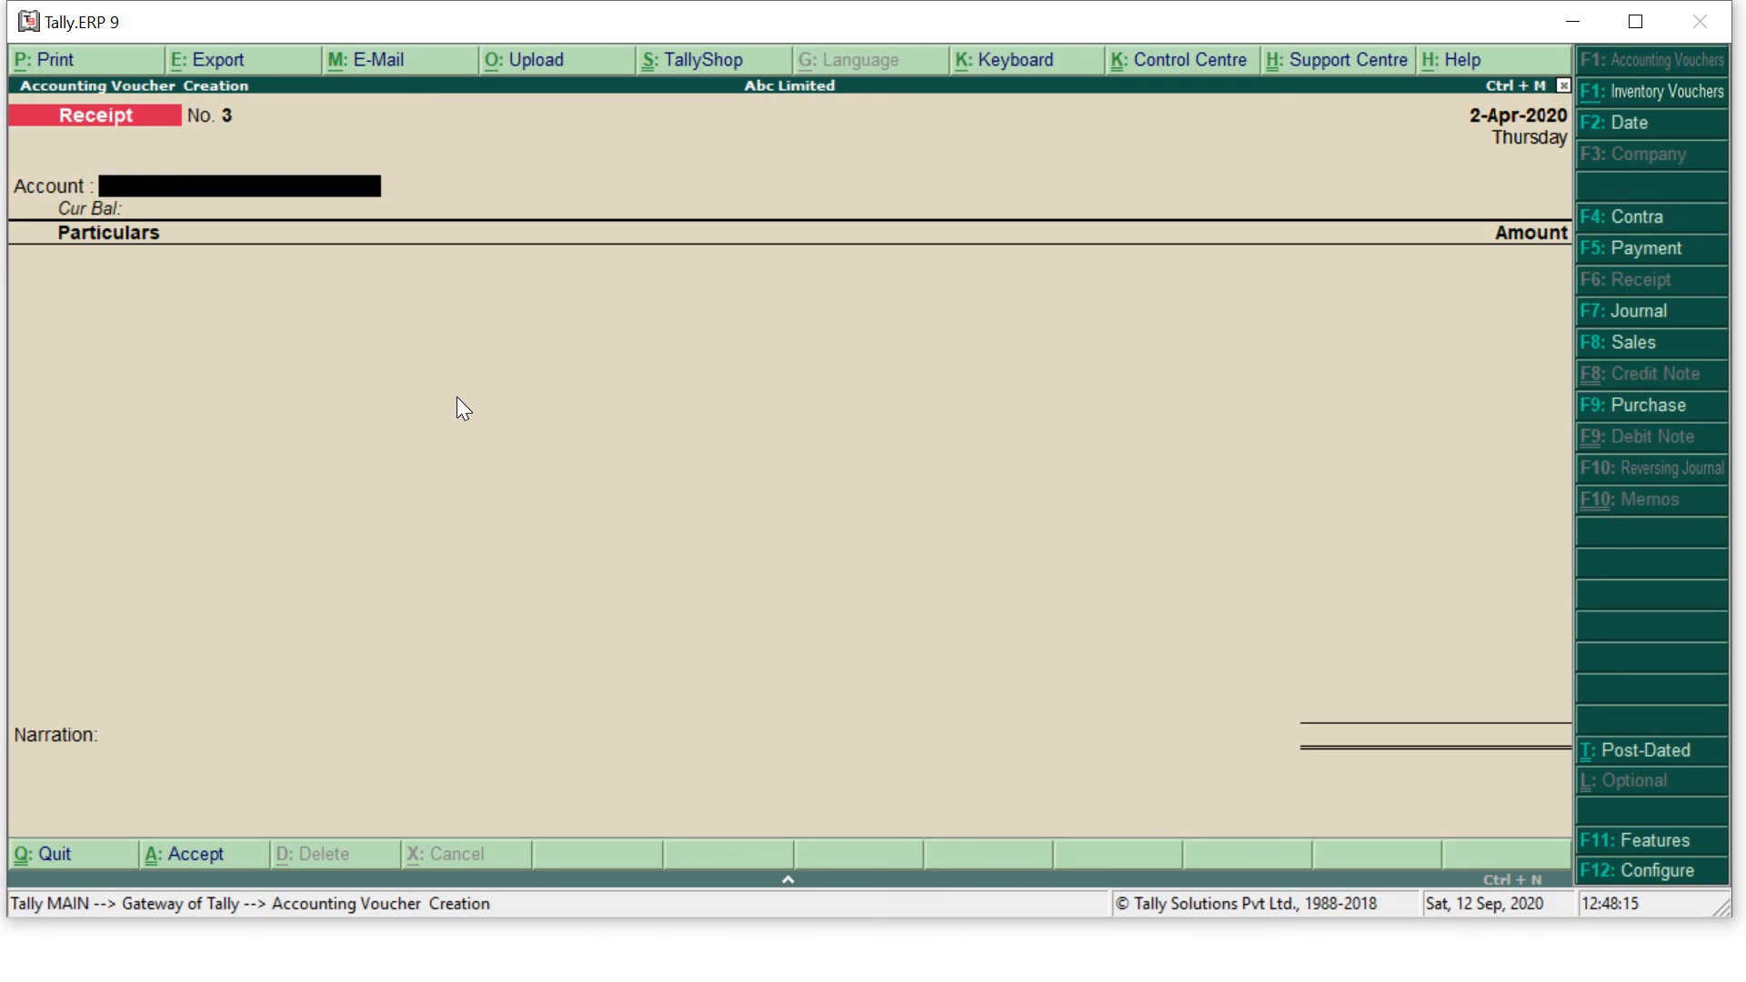
Step: Leave voucher creation and open the company's Profit & Loss A/c report
left_click(100, 860)
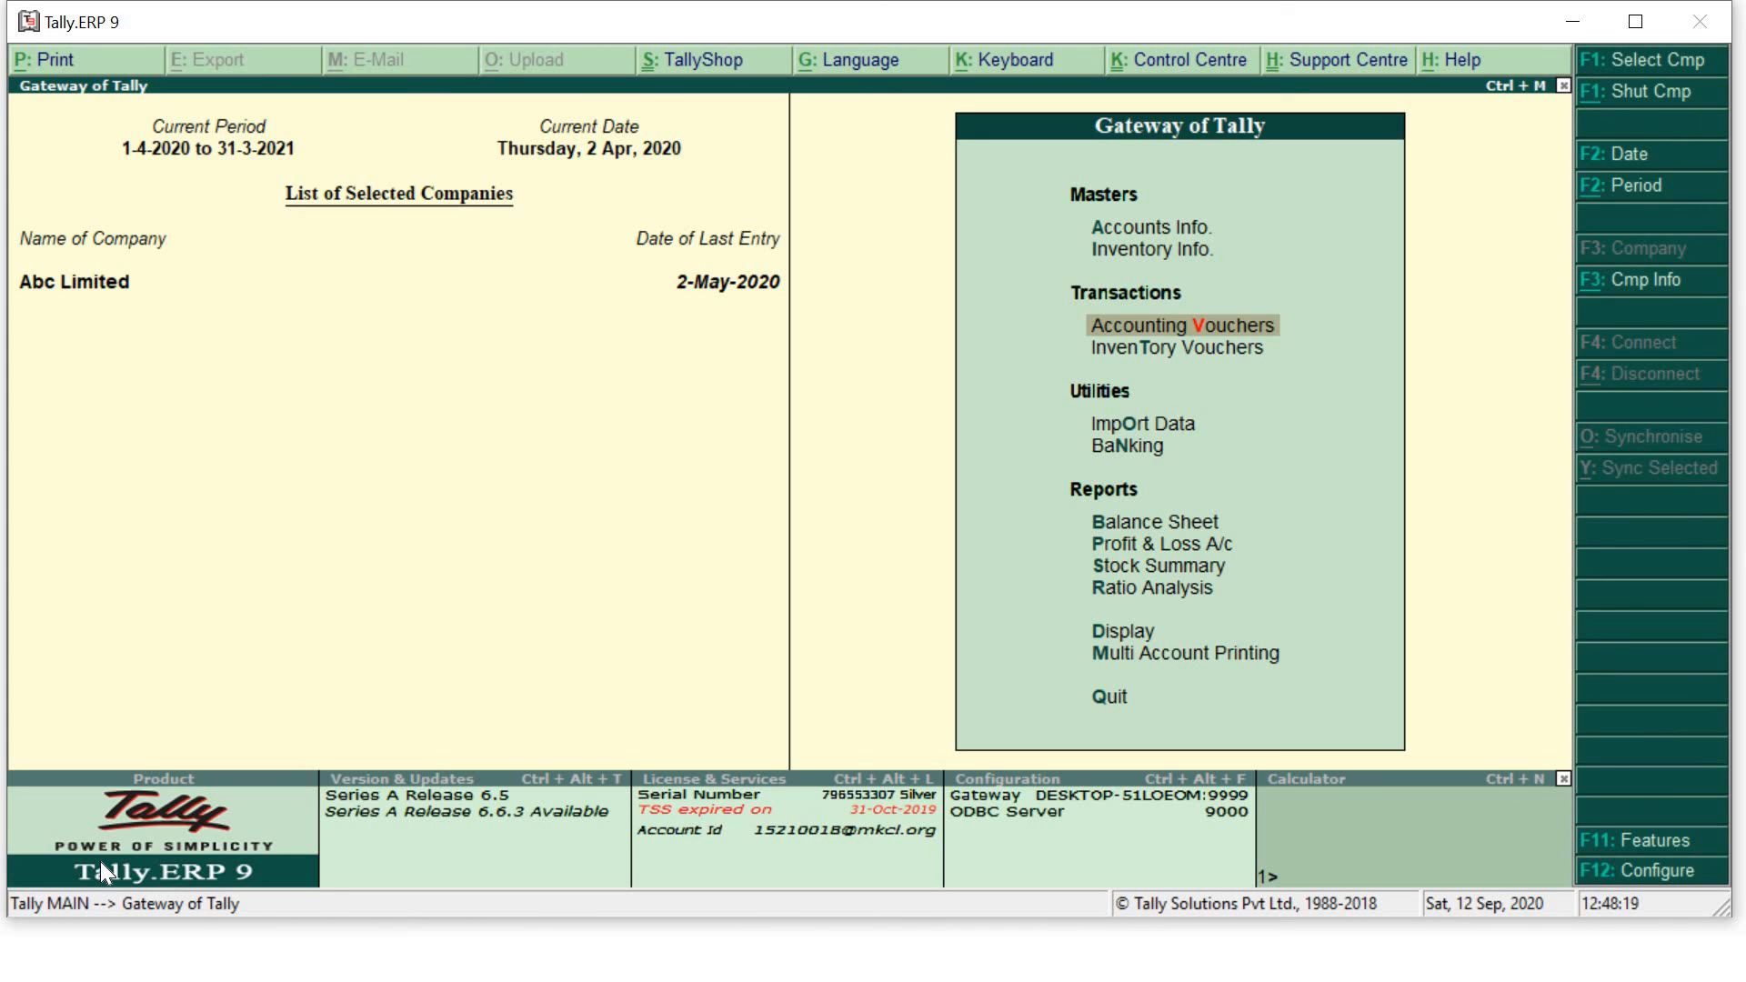
key("Down")
key("Down")
key("Down")
key("Down")
key("Down")
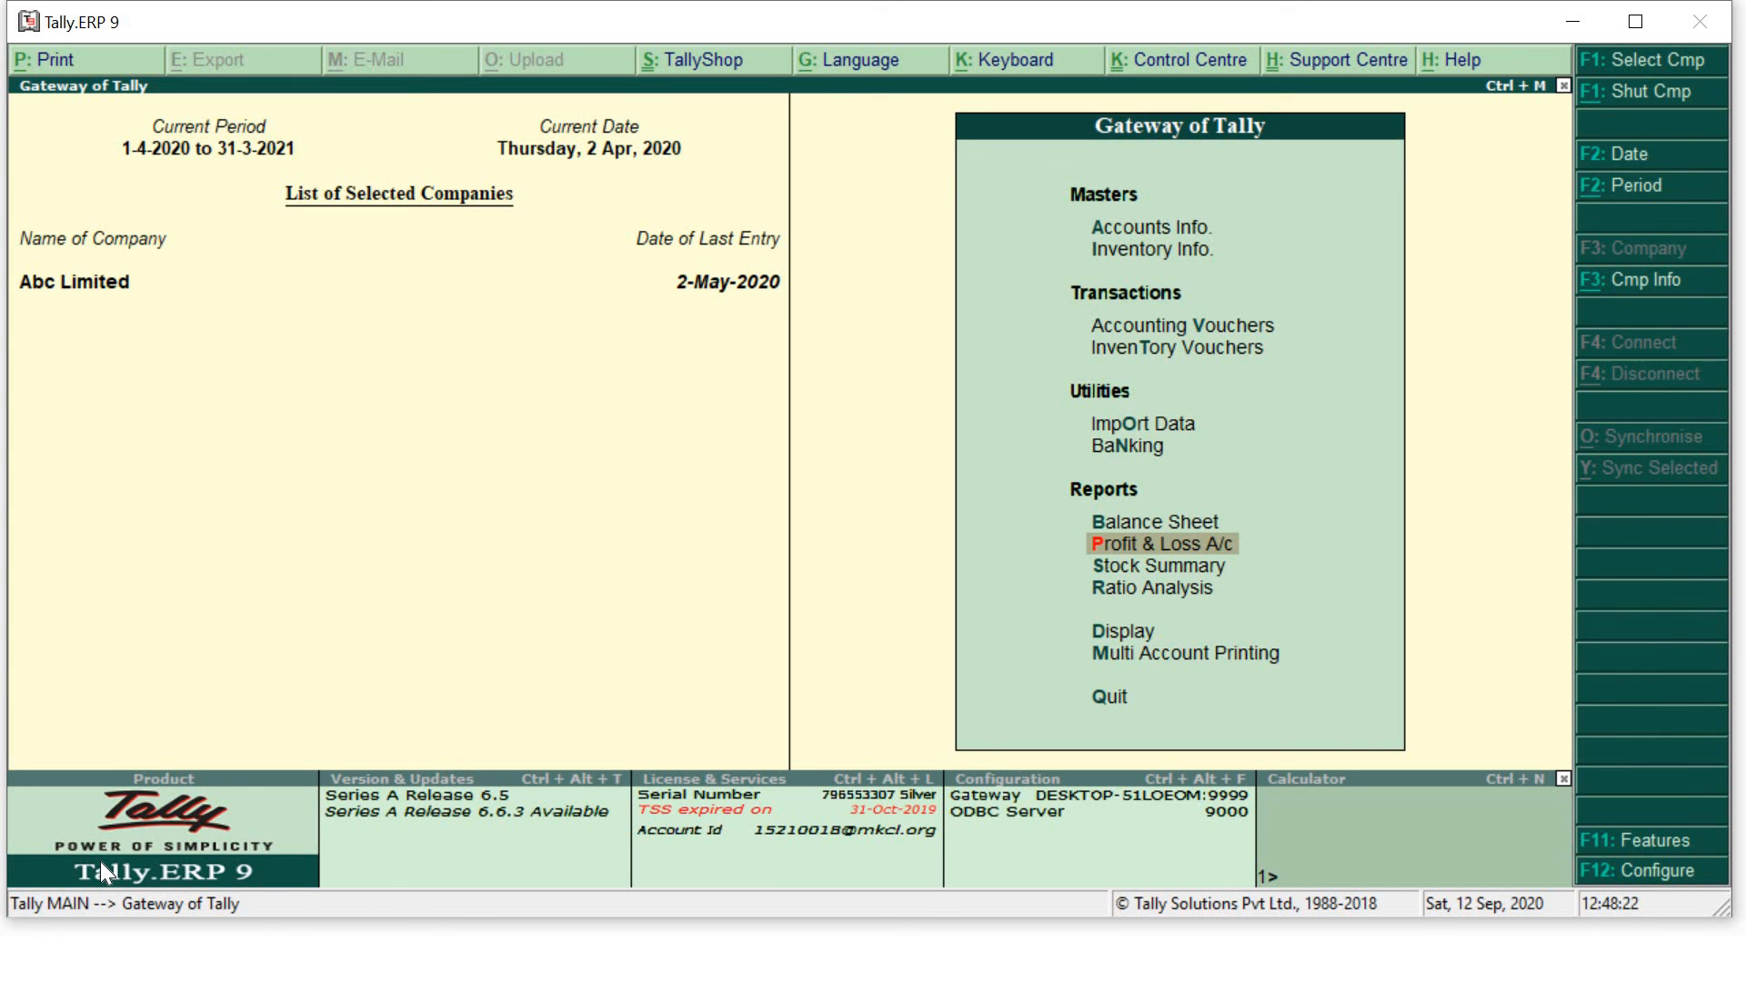
key("Return")
Step: Drill down through Indirect Incomes to the BANK INTEREST RECEIVED ledger's monthly summary and select April
key("Down")
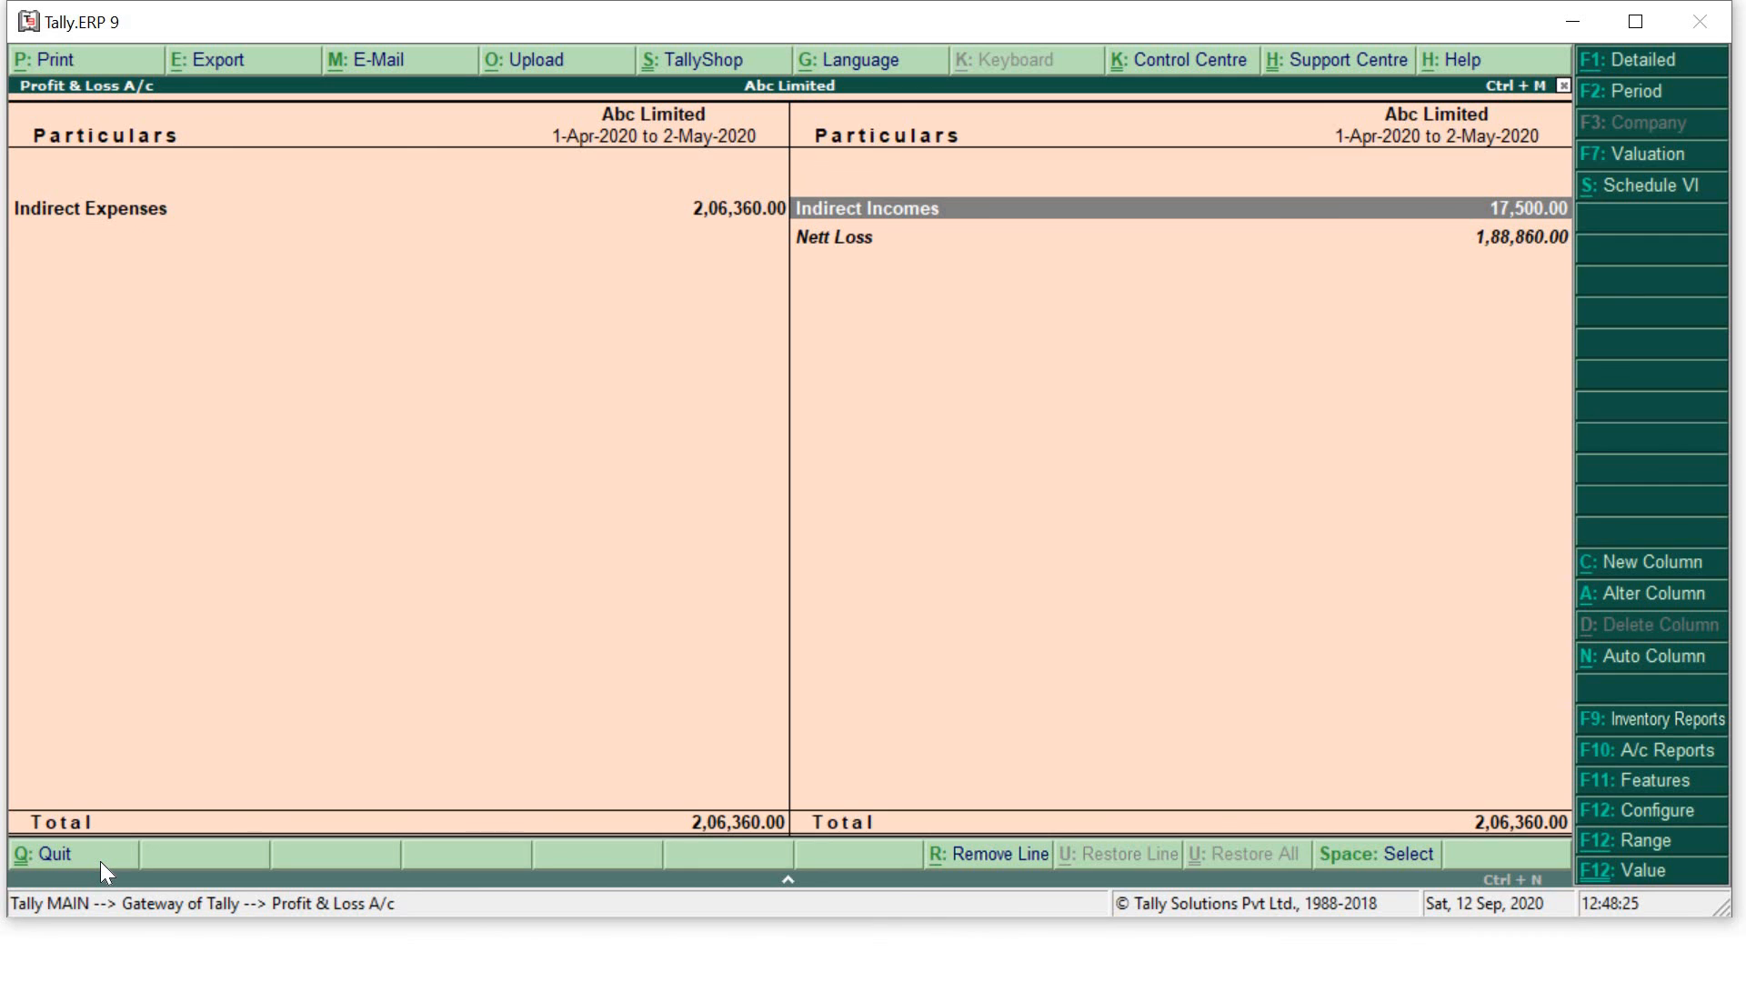
key("Return")
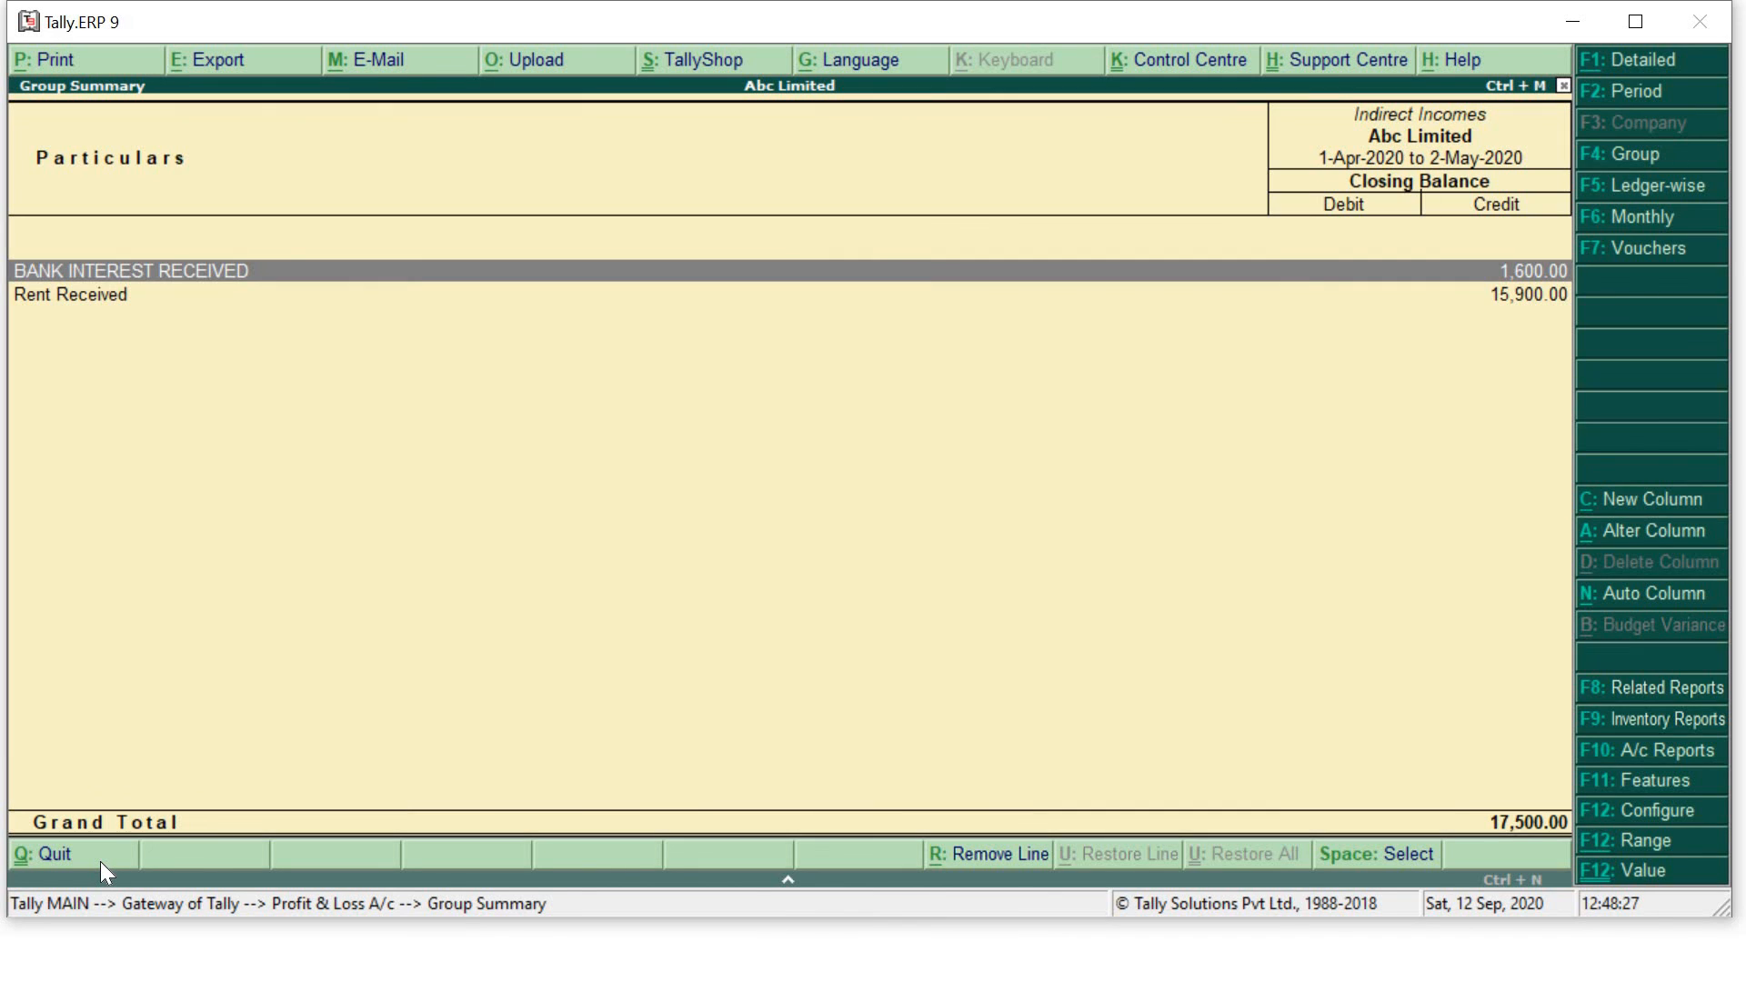
key("Down")
key("Up")
key("Return")
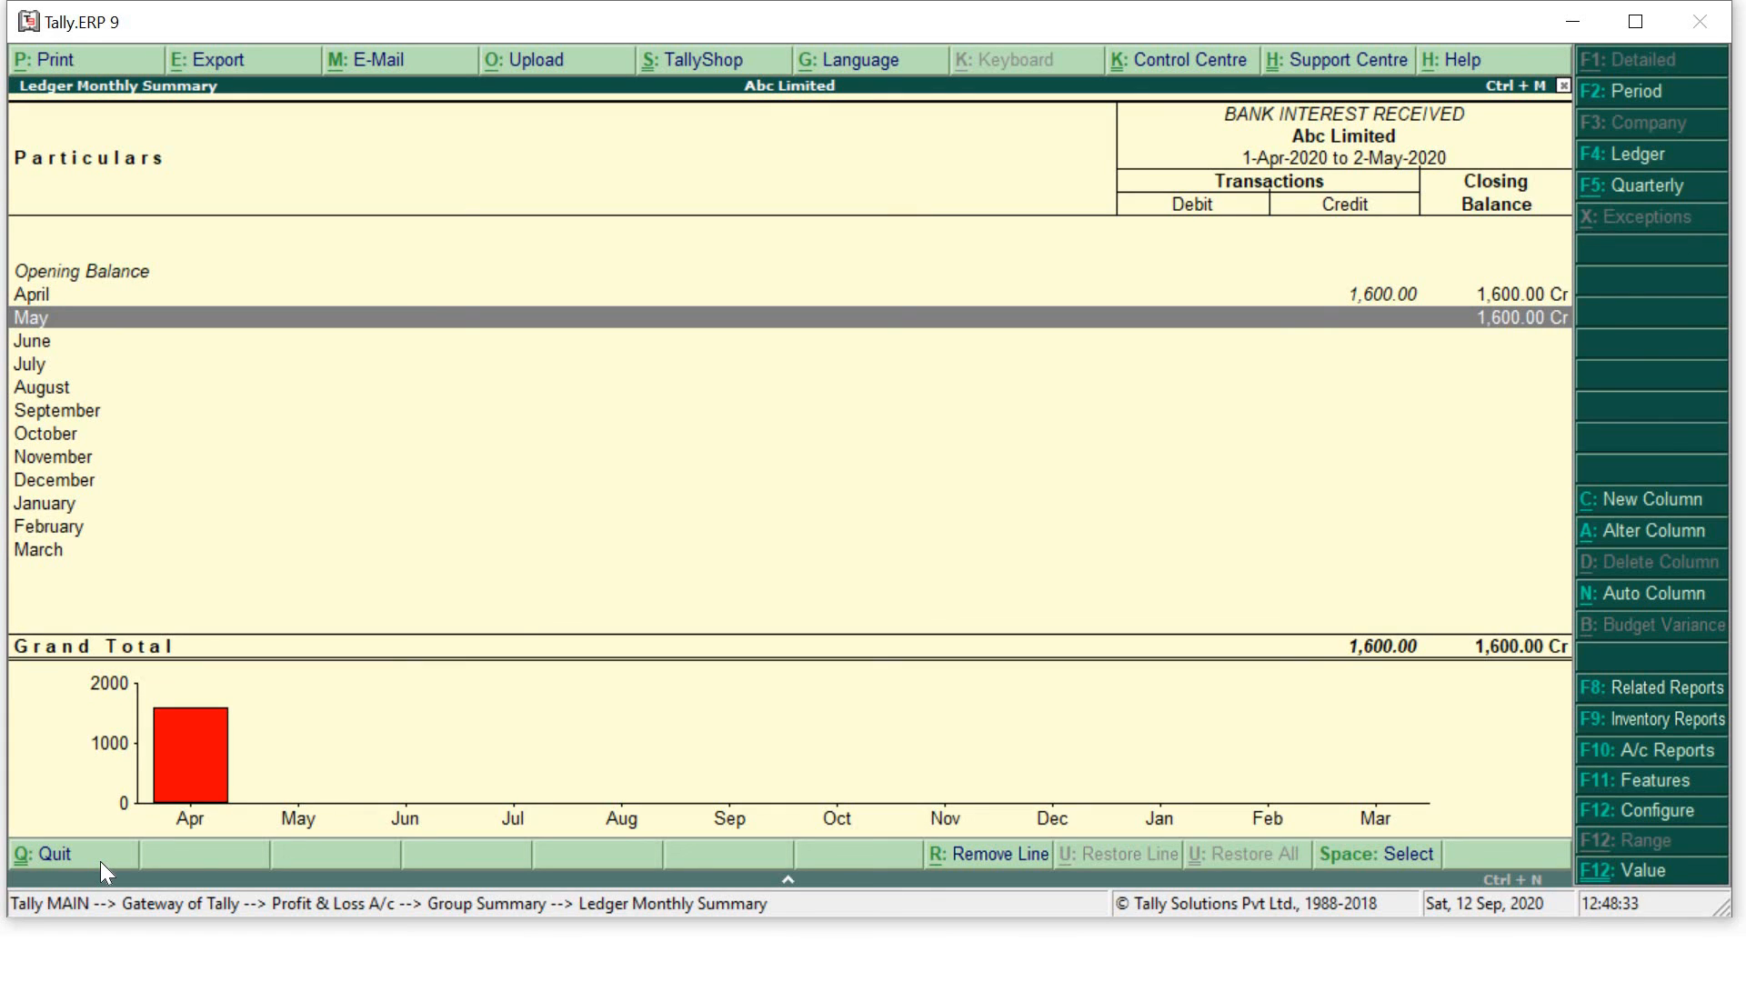
key("Up")
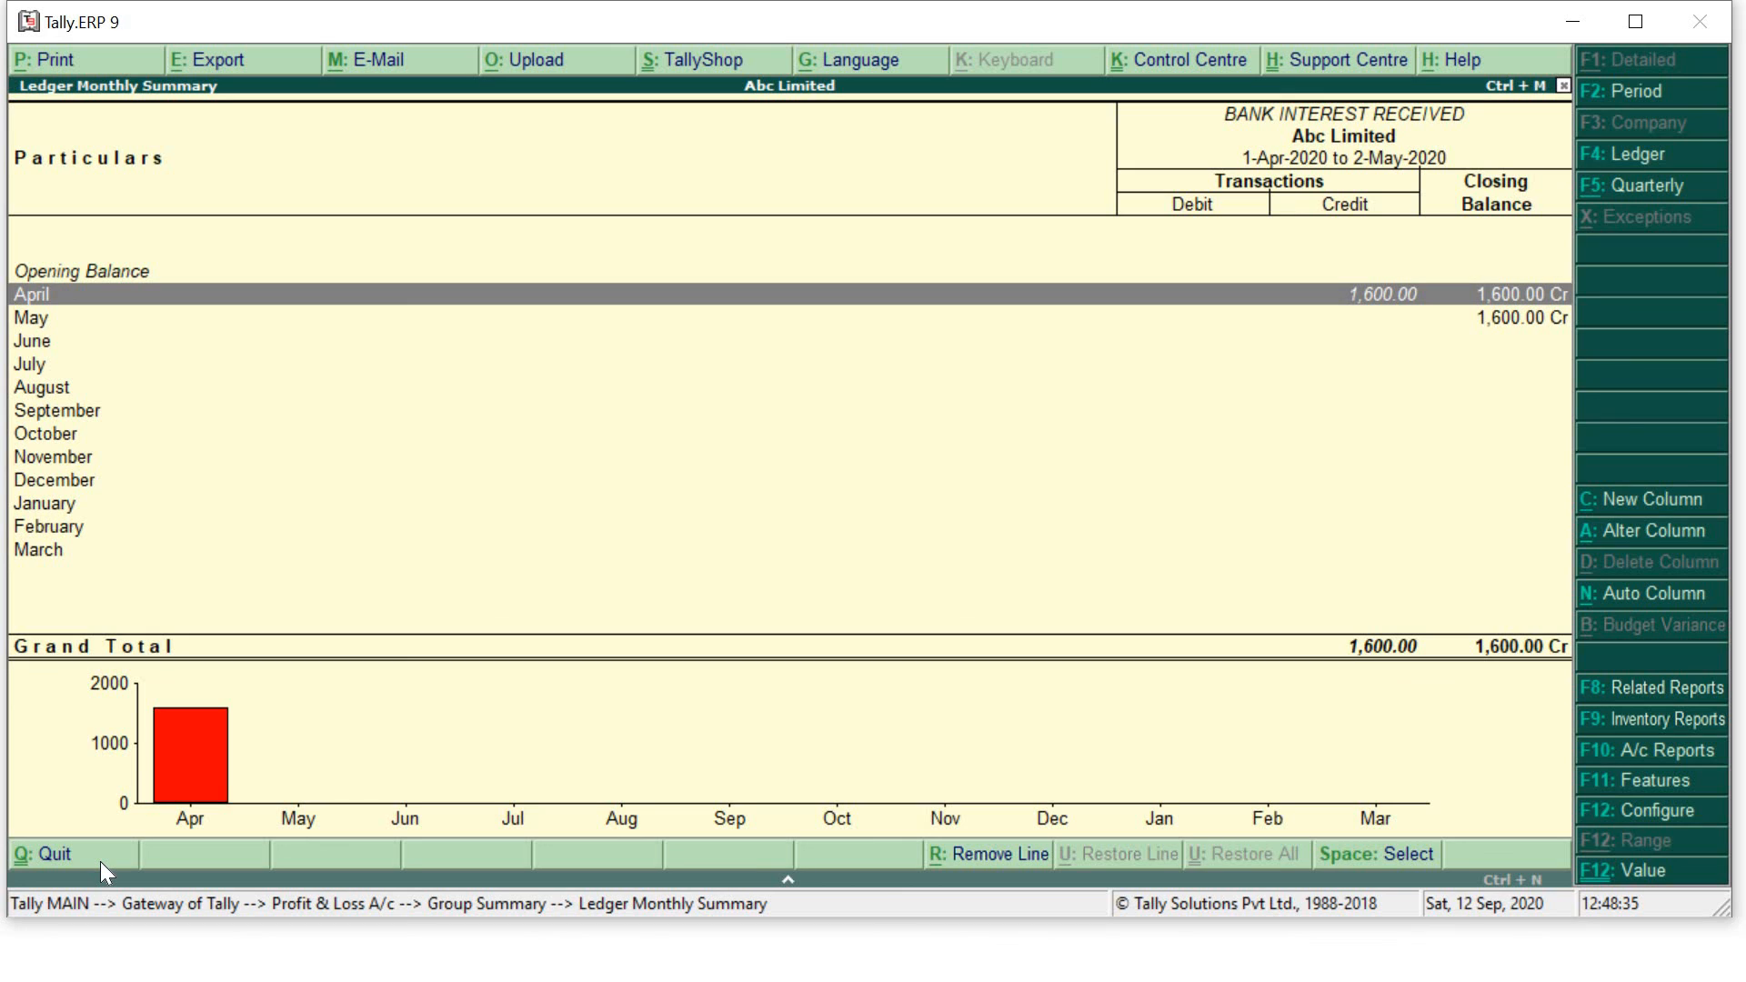